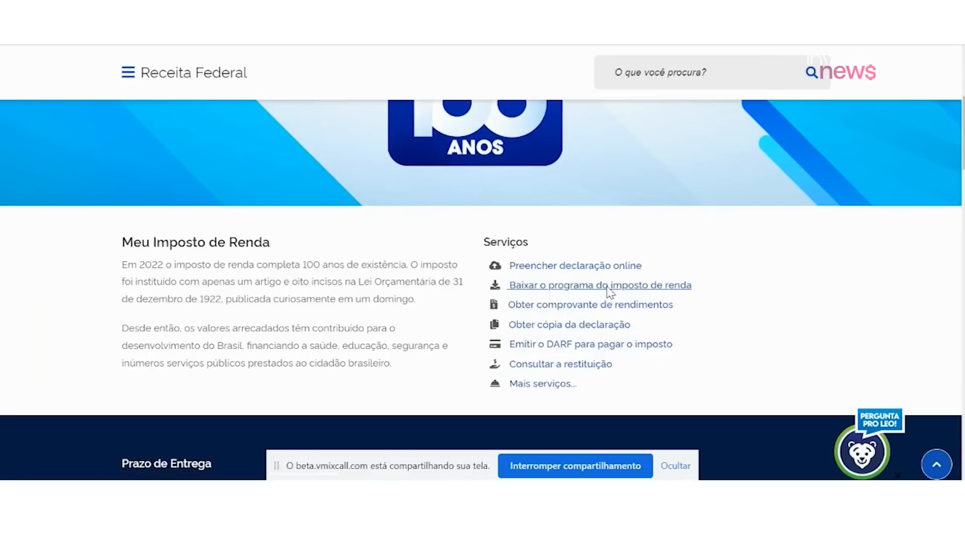
Open the income tax program's download page and go to the Programa IRPF 2022 download options
click(608, 287)
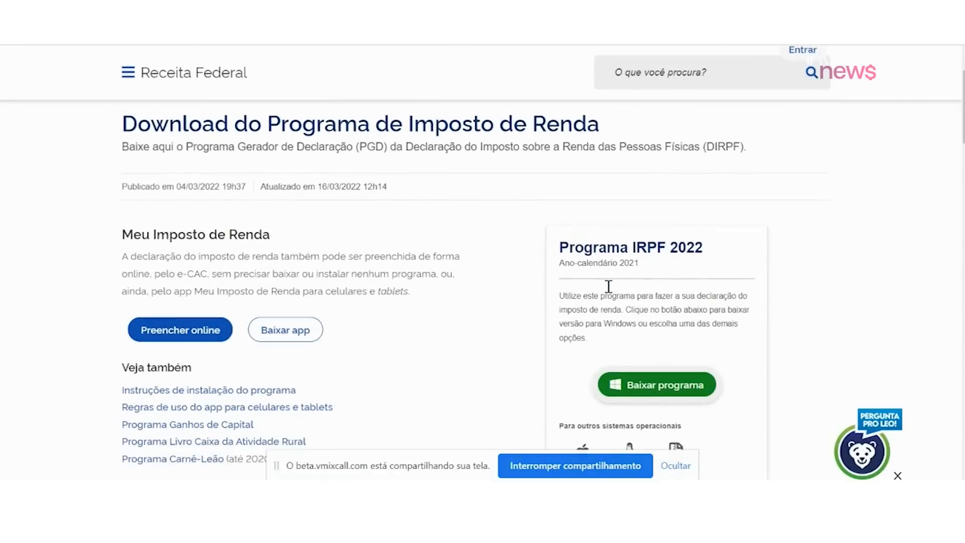
scroll(518, 241, down, 2)
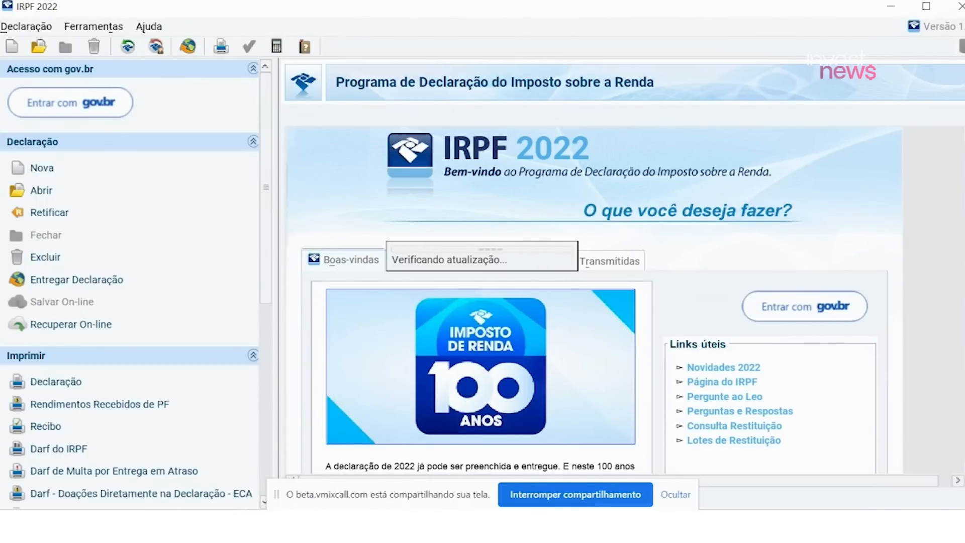
Switch to the IRPF 2022 program and start a new blank Declaração de Ajuste Anual
scroll(594, 300, down, 6)
scroll(594, 300, down, 2)
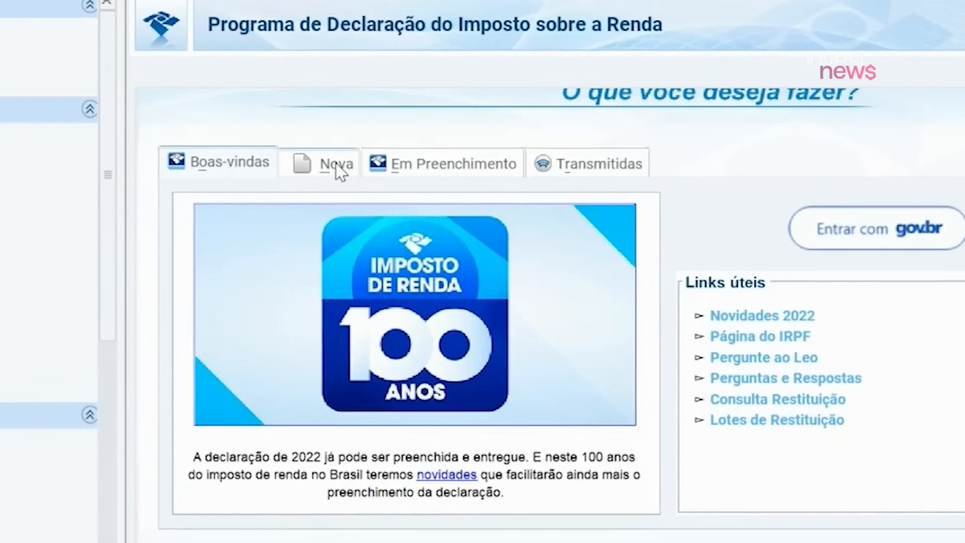
click(336, 164)
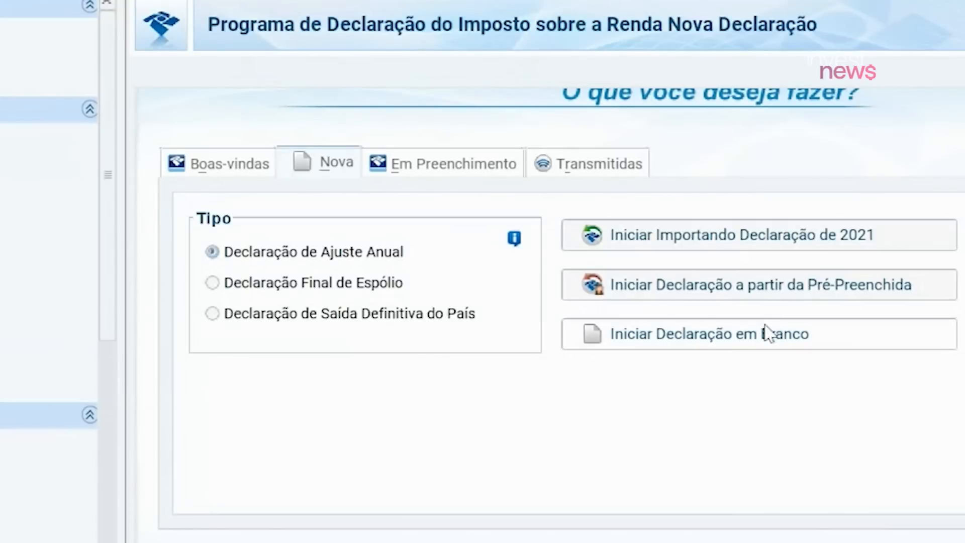
click(701, 344)
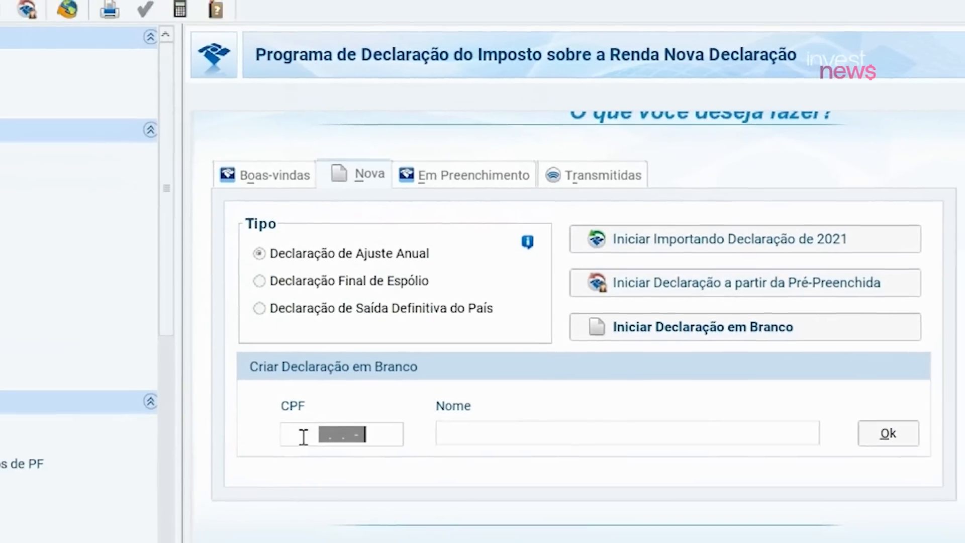
Enter the taxpayer's CPF and full name and create the blank declaration
click(260, 454)
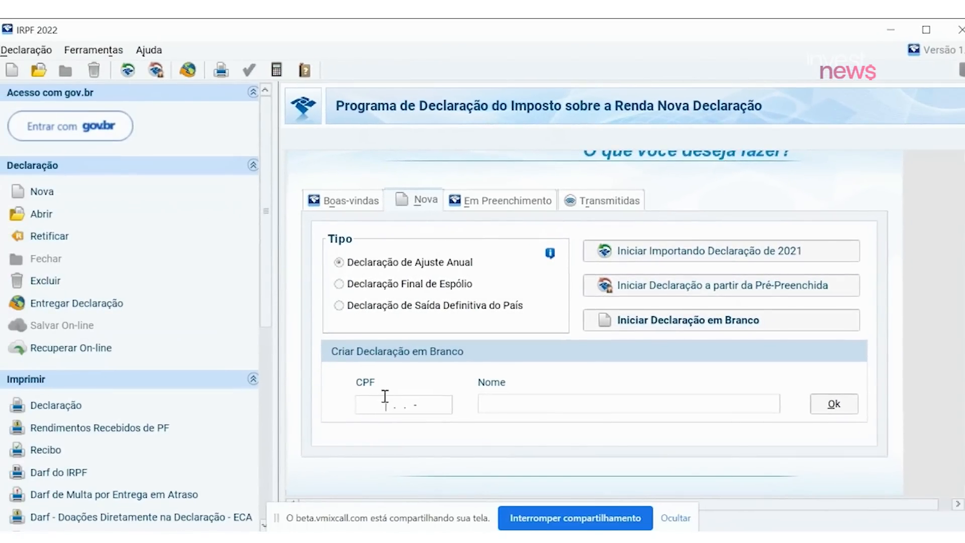
text(00000000000)
click(494, 399)
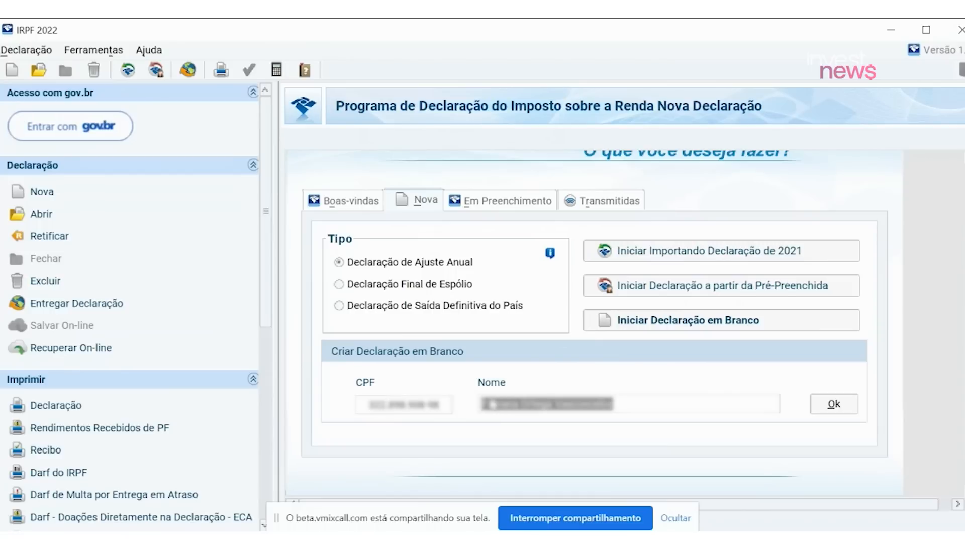
click(656, 403)
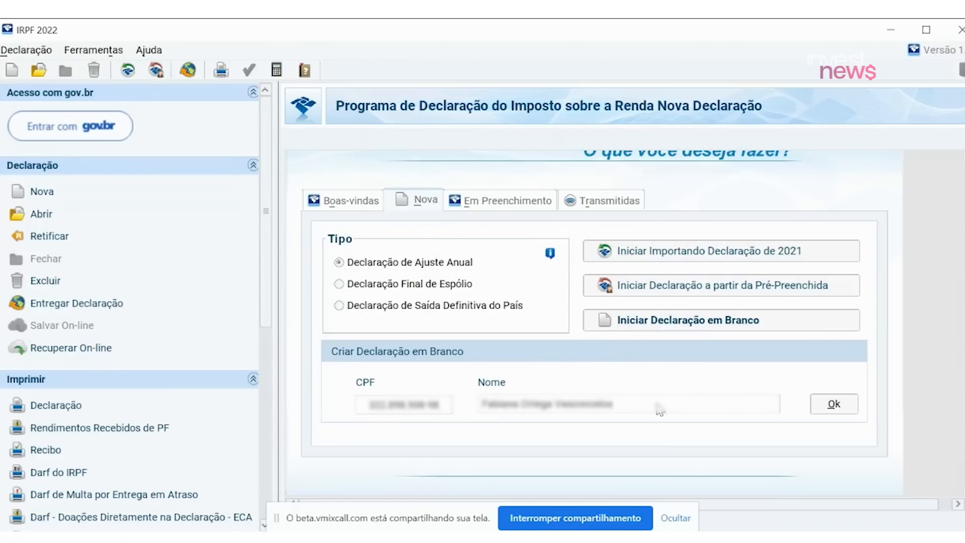
key(Return)
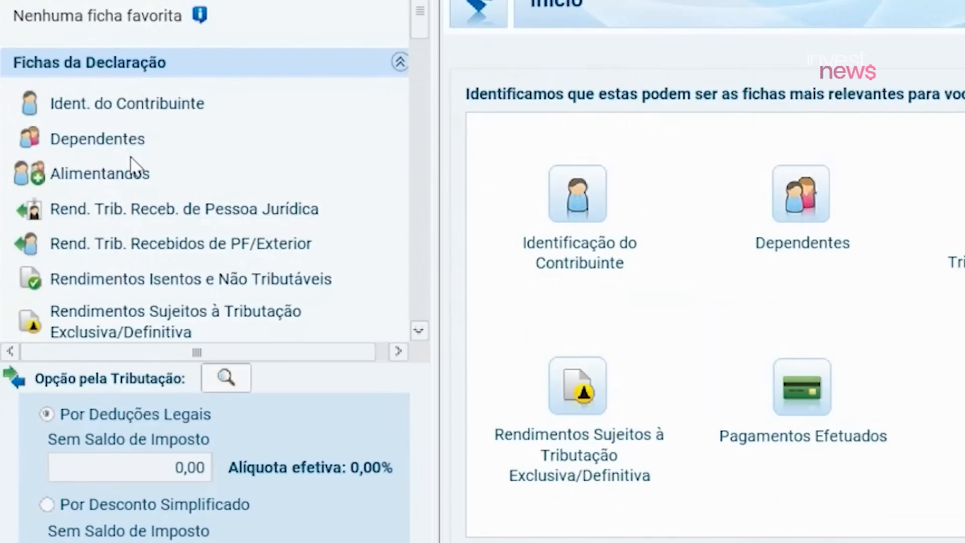
Look through the declaration's forms and open the Identificação do Contribuinte form
scroll(129, 157, down, 2)
scroll(131, 164, down, 6)
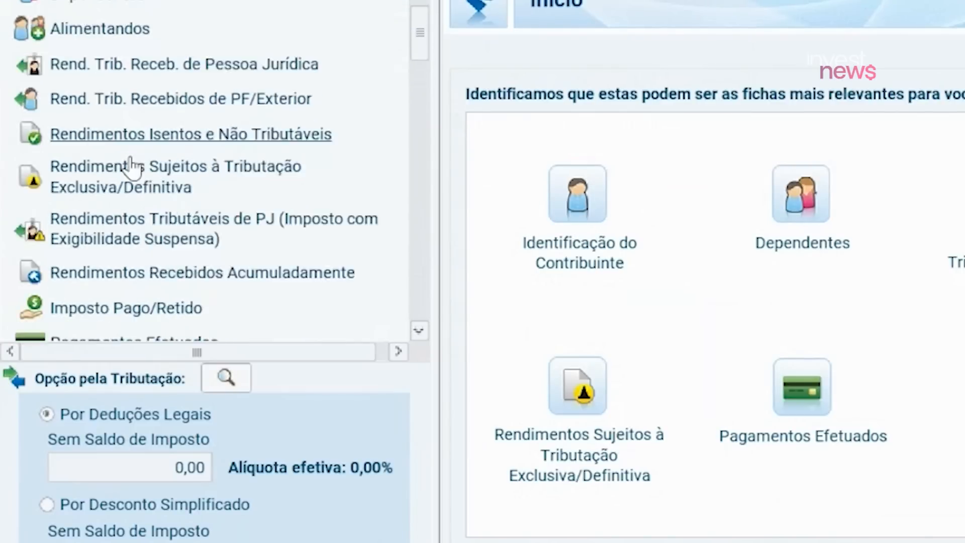
scroll(132, 166, down, 6)
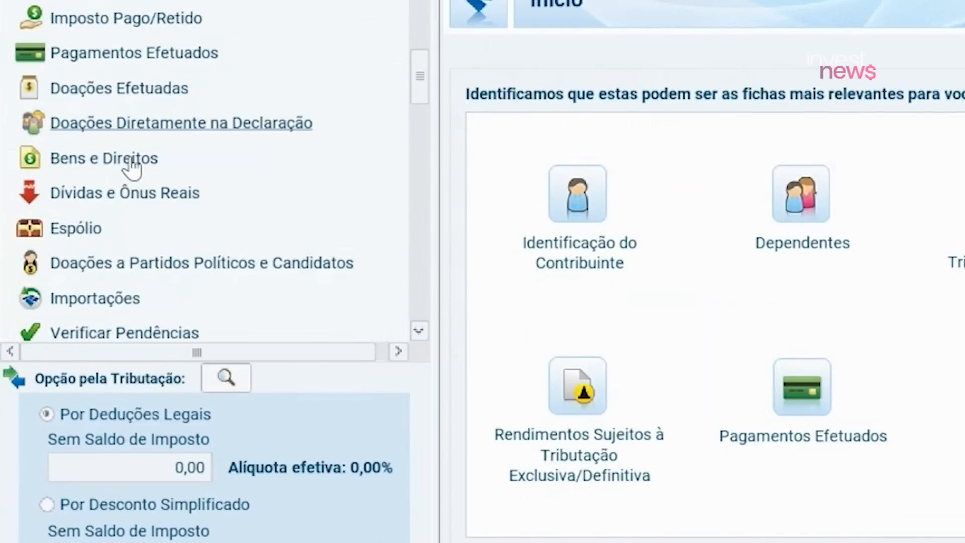
scroll(135, 201, up, 10)
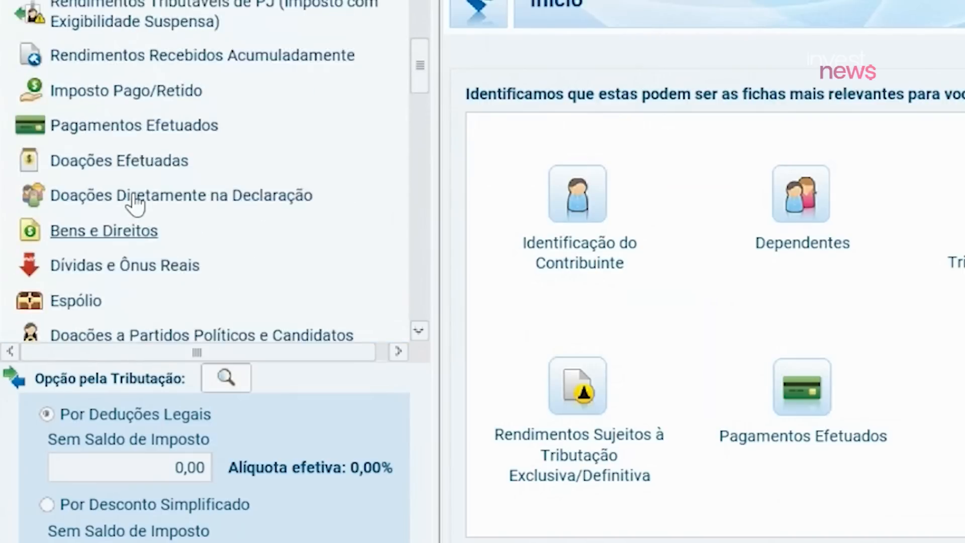
scroll(136, 196, up, 4)
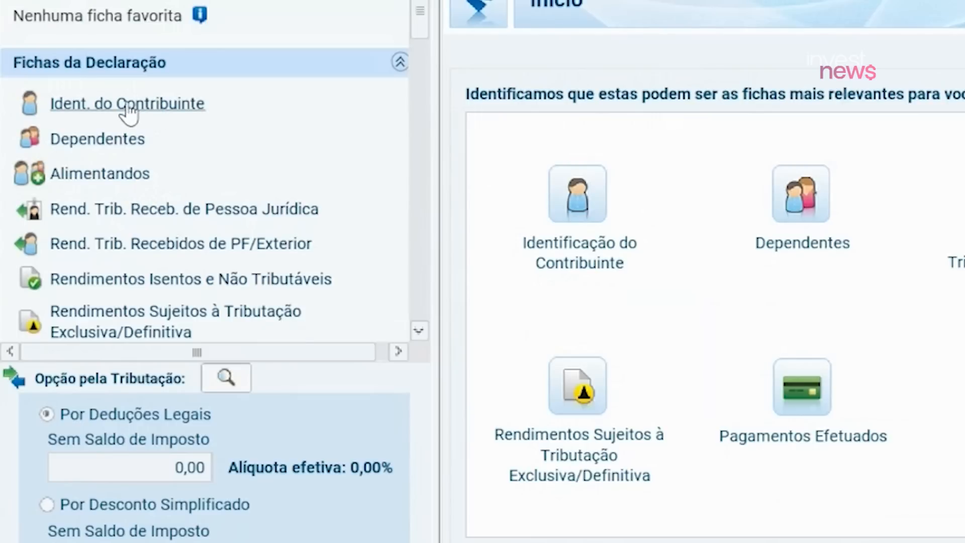
click(115, 108)
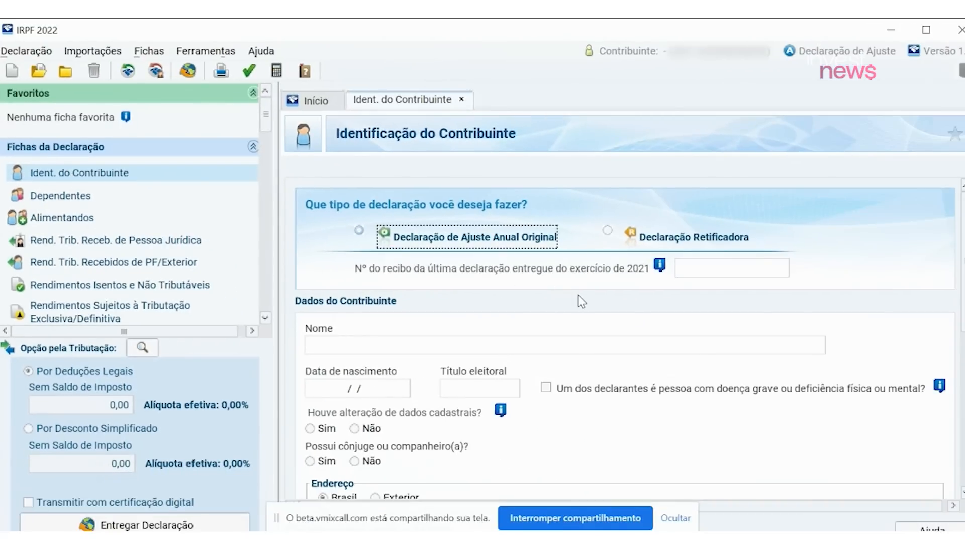
Examine the taxpayer identification form, from declaration type and personal data through the address to the Natureza da ocupação options
scroll(578, 295, down, 1)
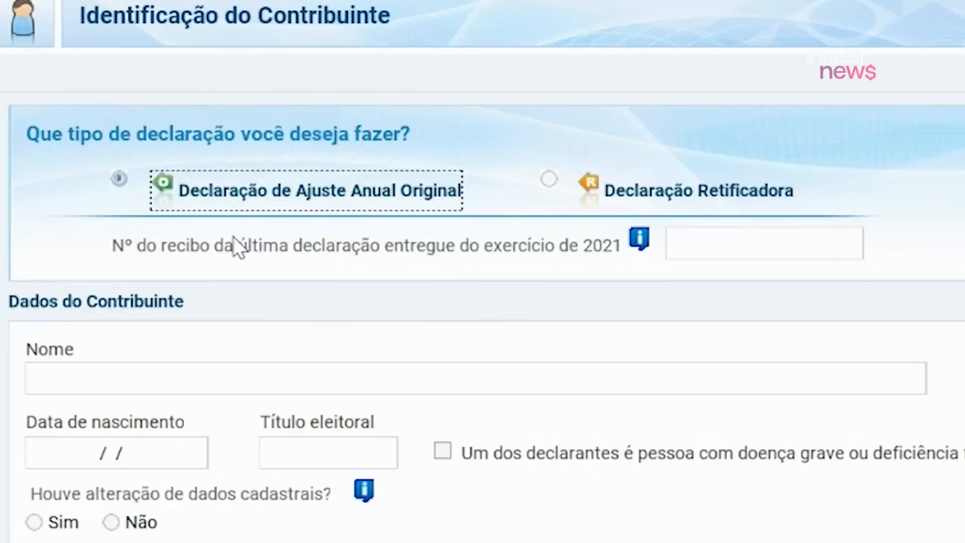
scroll(228, 227, down, 1)
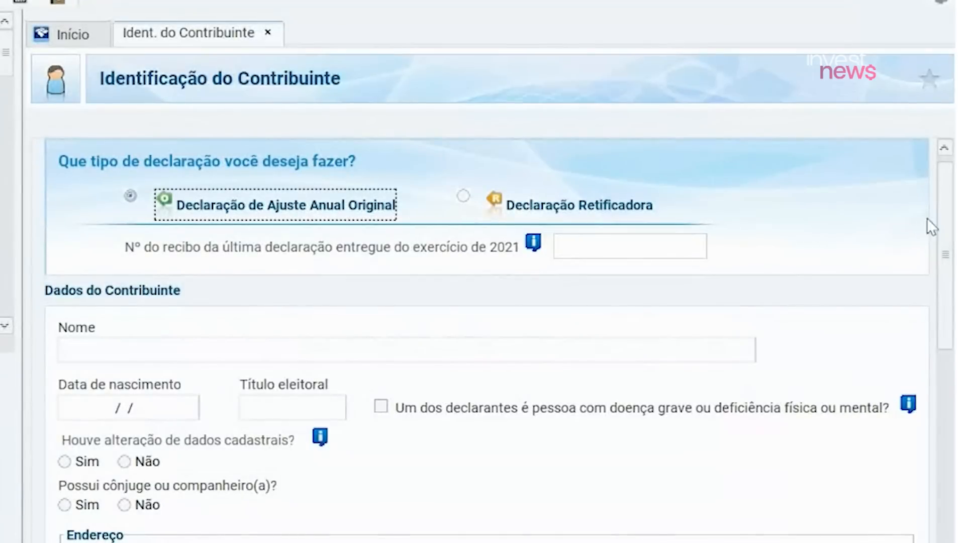
drag(941, 218, 929, 316)
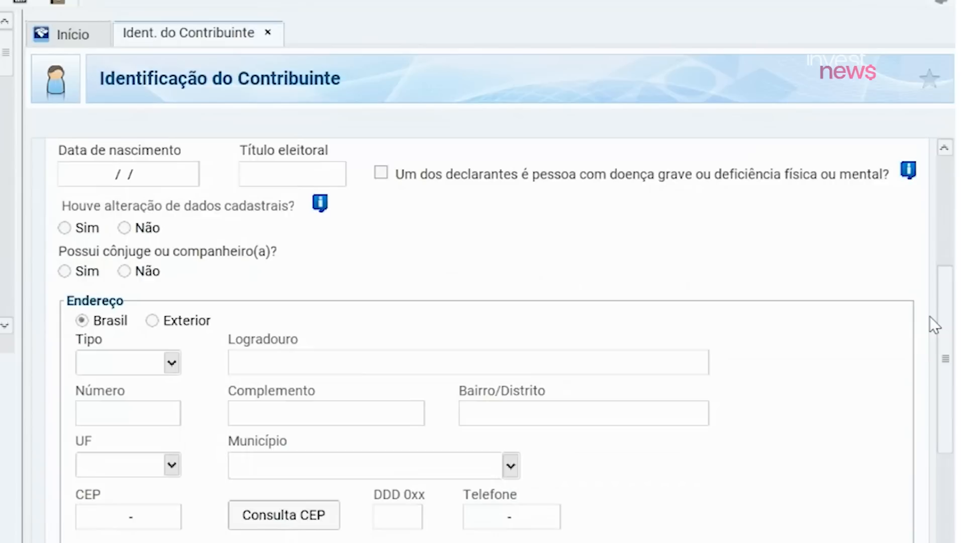
scroll(928, 319, down, 1)
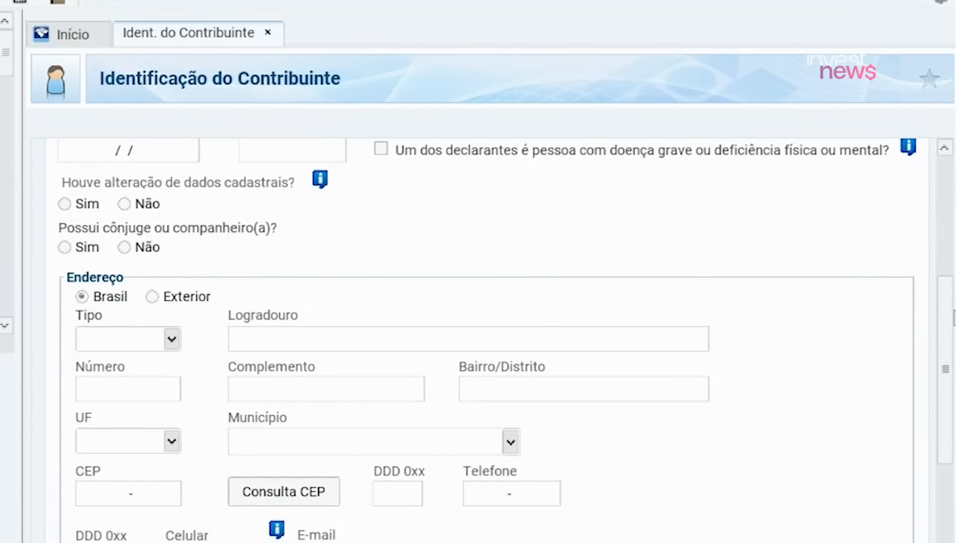
drag(940, 330, 939, 435)
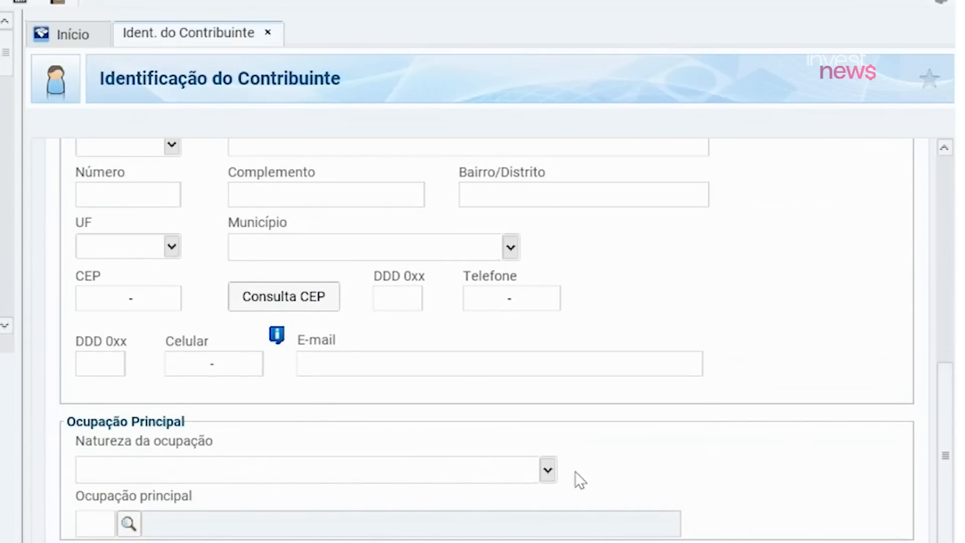
click(548, 470)
scroll(497, 350, down, 4)
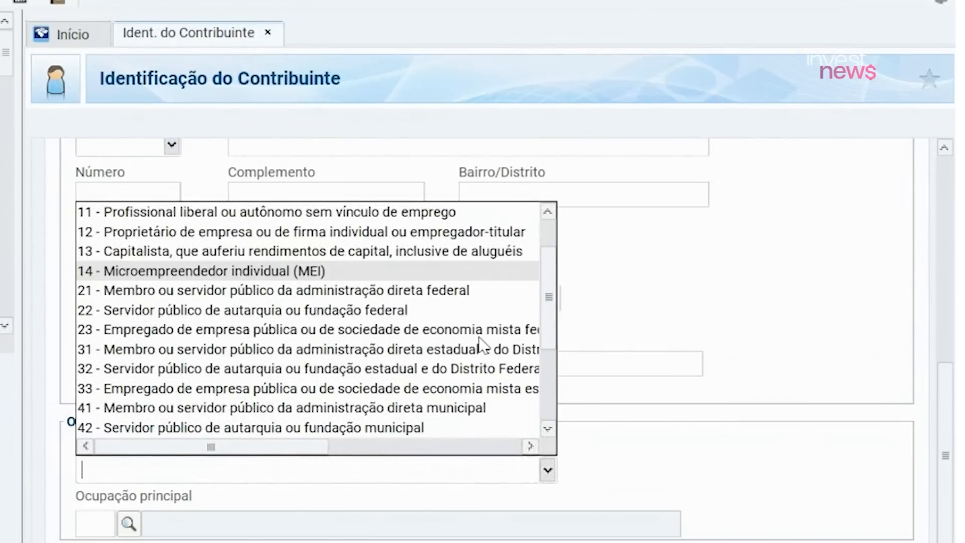
scroll(472, 343, down, 1)
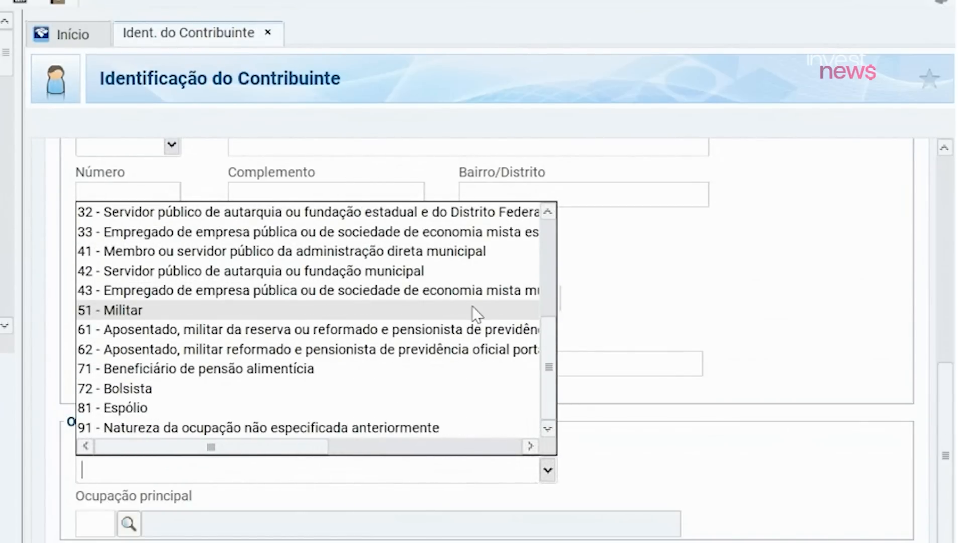
scroll(474, 312, up, 4)
click(619, 464)
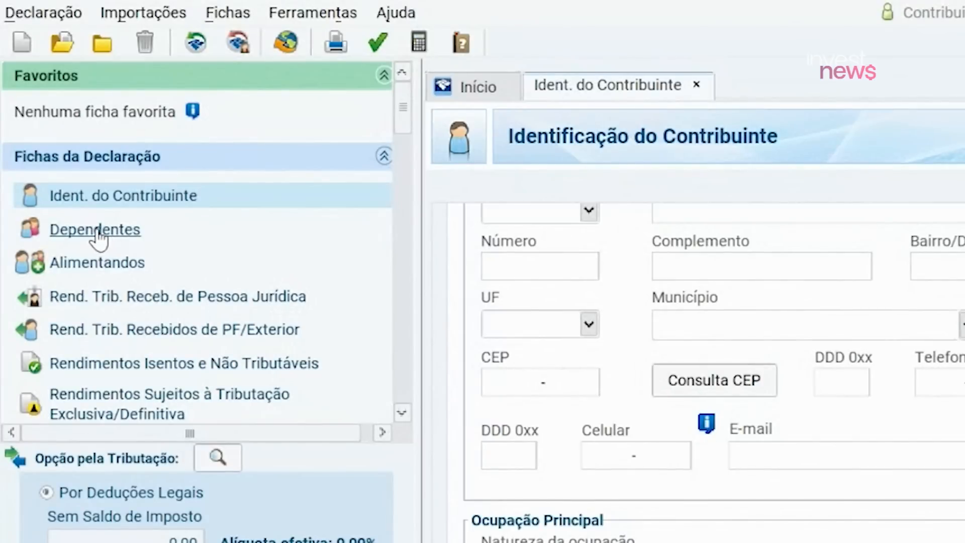
Open the Dependentes form and start a new dependent entry
click(98, 232)
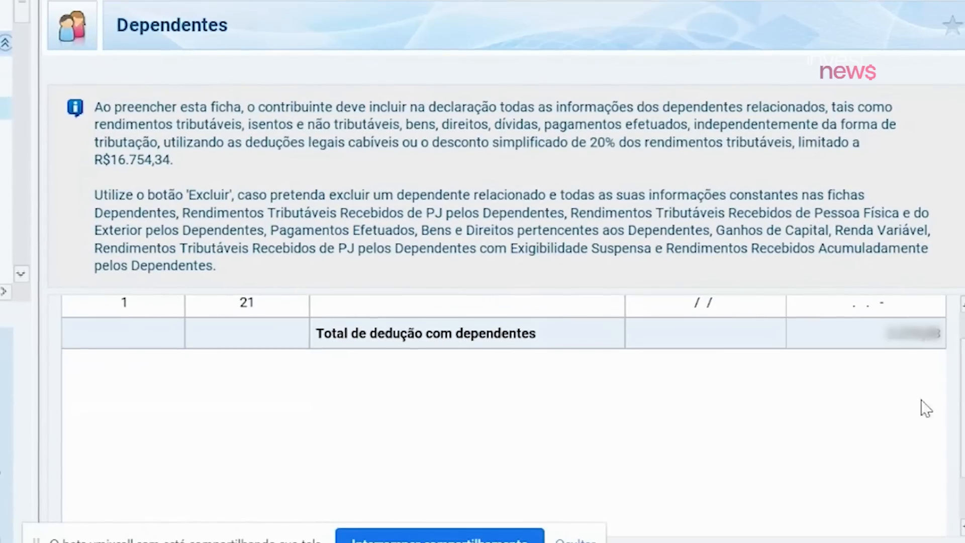
drag(963, 387, 962, 457)
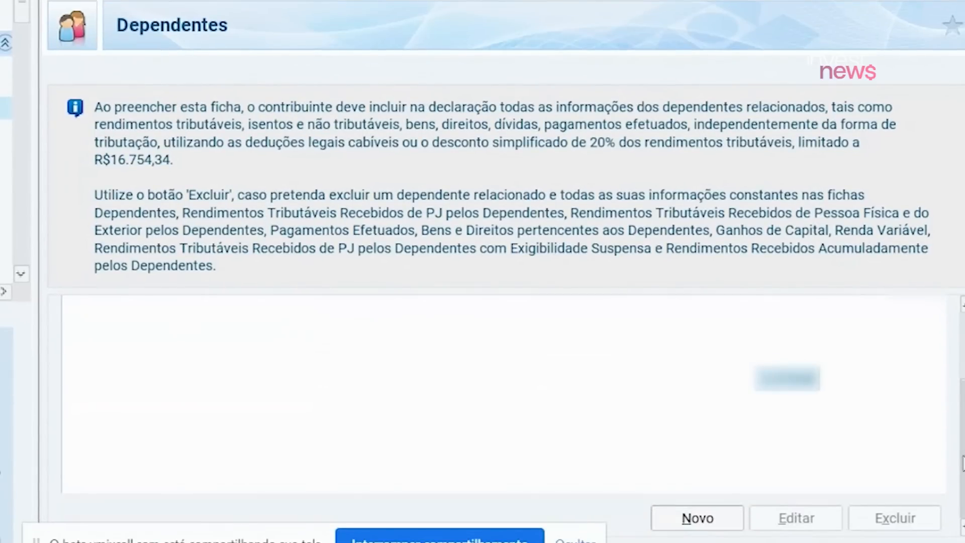
click(712, 520)
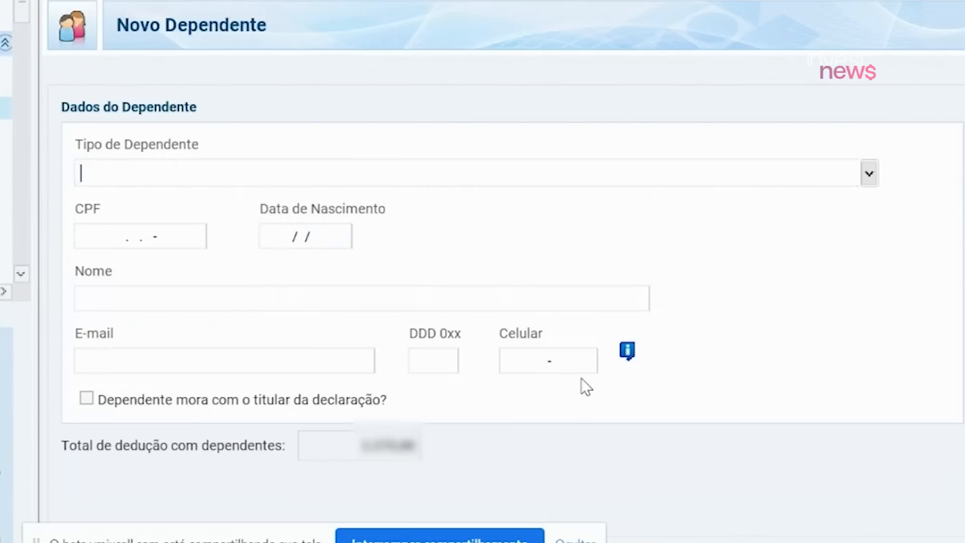
Examine the full descriptions of the Tipo de Dependente options for the new dependent without choosing one
click(868, 174)
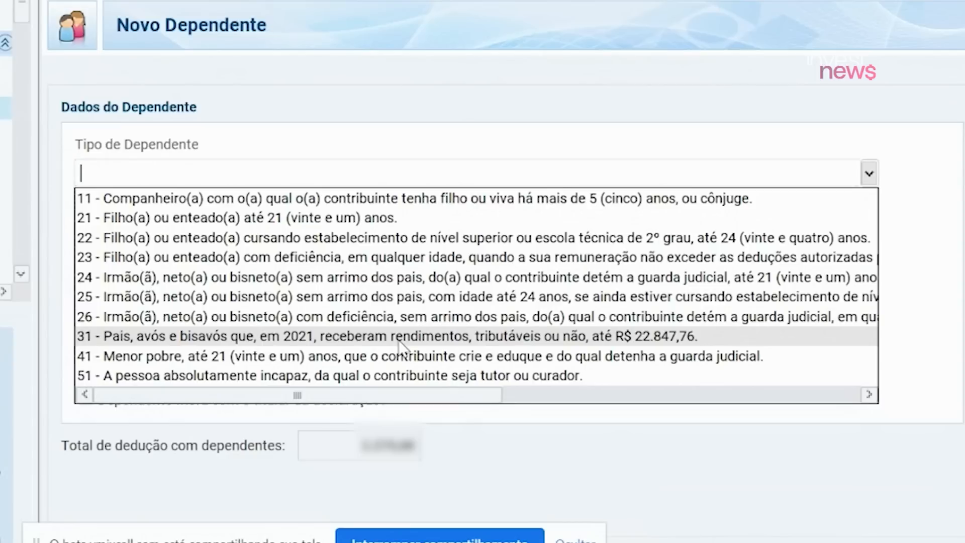
scroll(400, 344, right, 1)
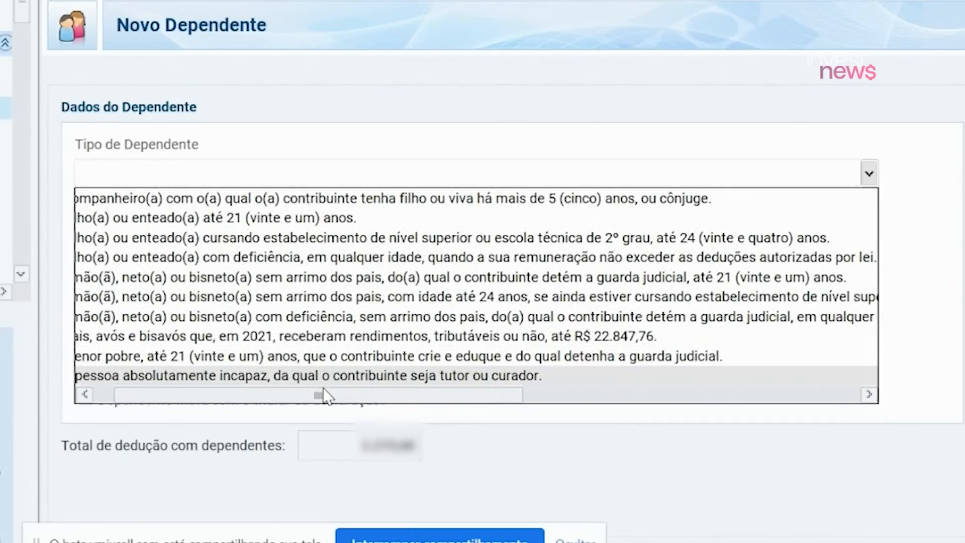
drag(325, 394, 201, 390)
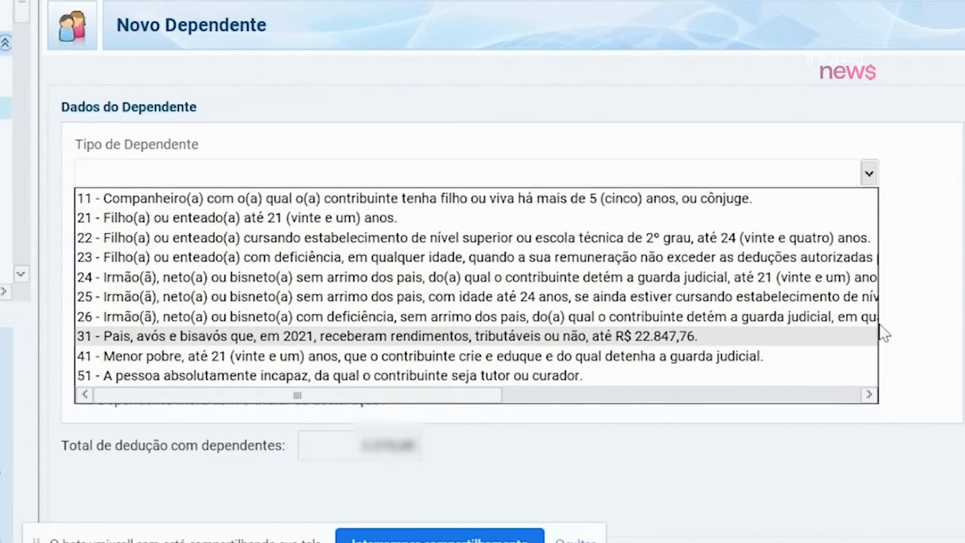
click(911, 291)
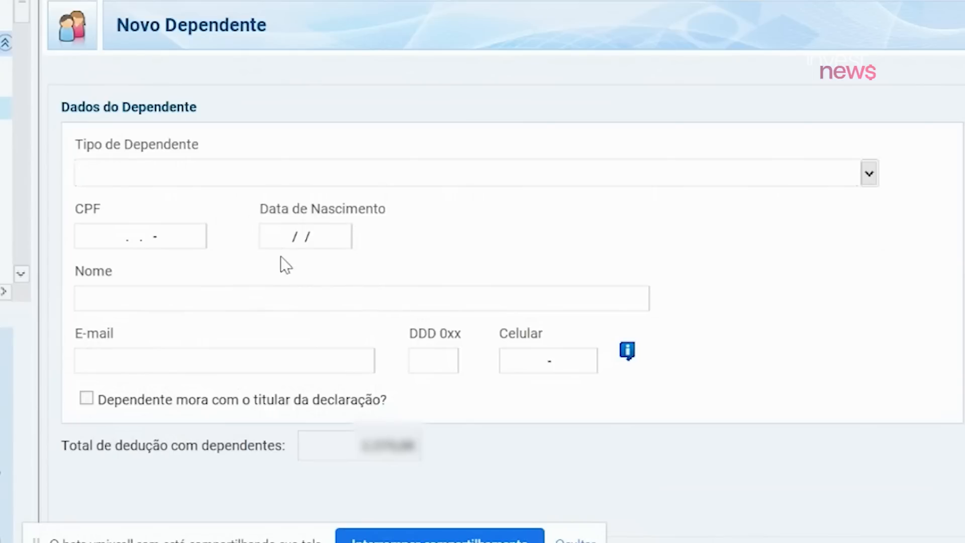
click(872, 178)
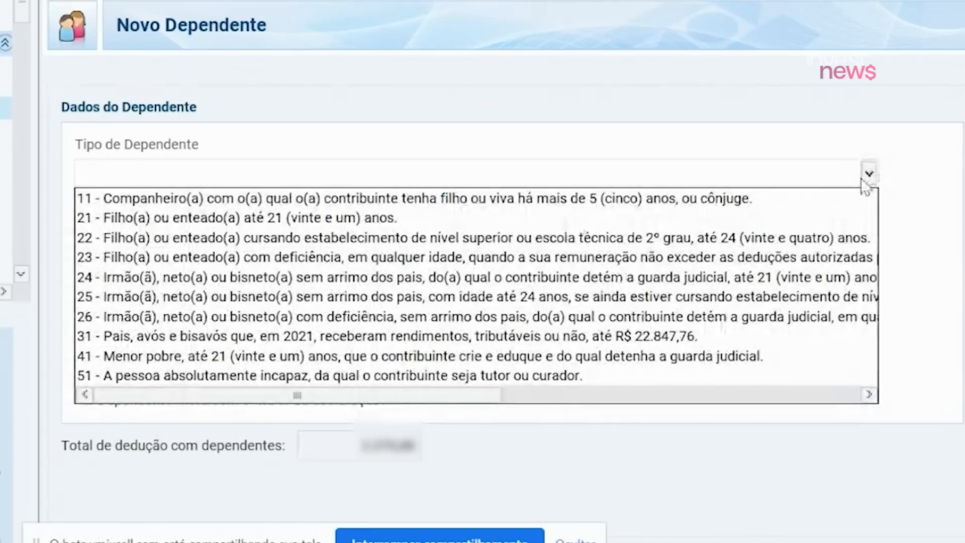
scroll(718, 285, right, 6)
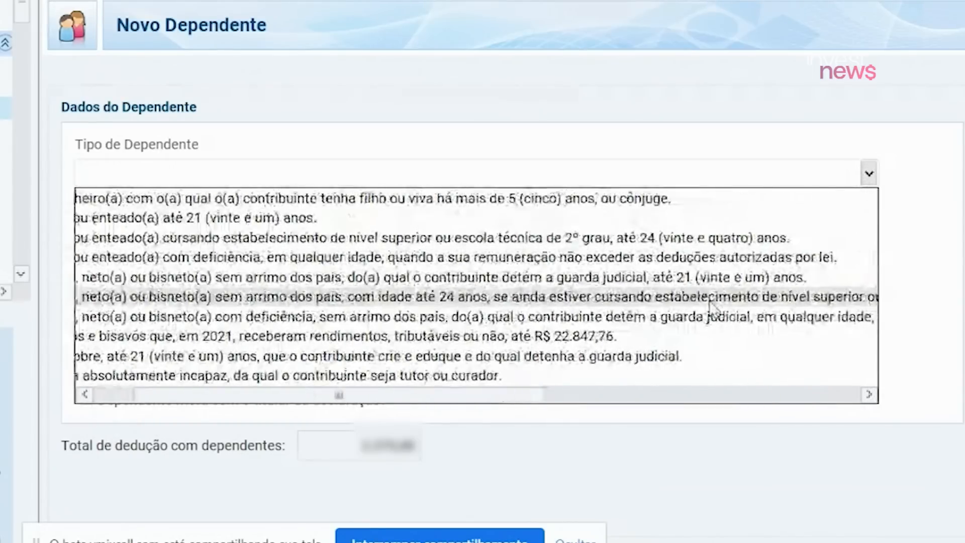
scroll(711, 309, right, 3)
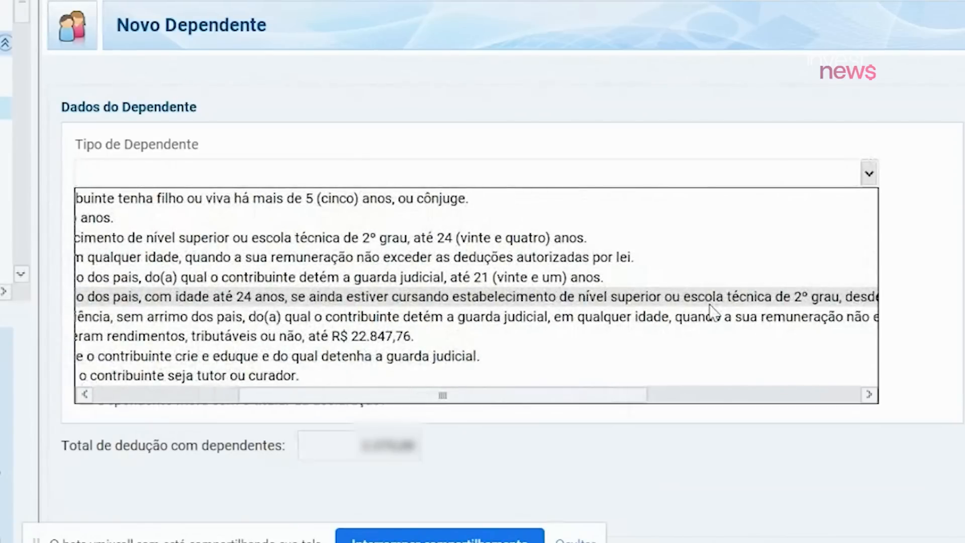
drag(646, 396, 409, 402)
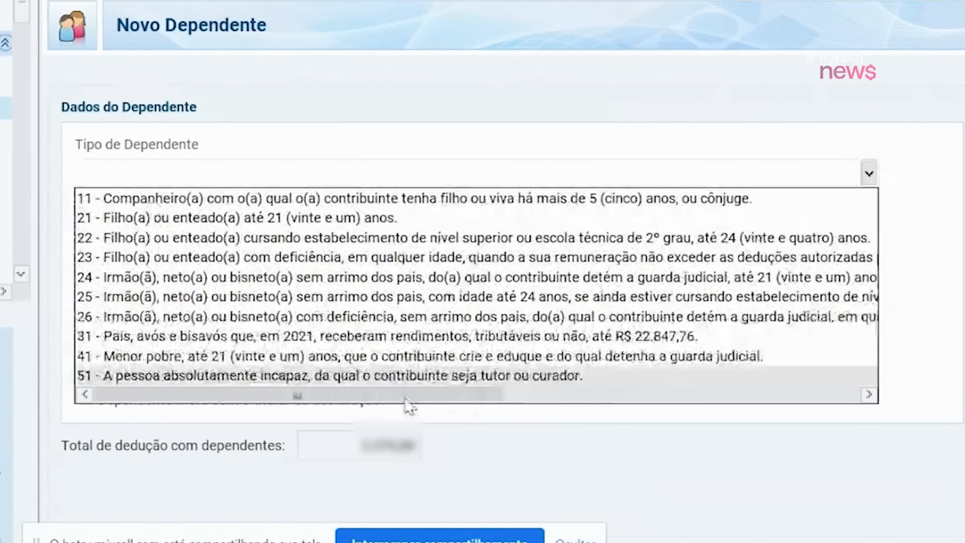
scroll(433, 302, right, 2)
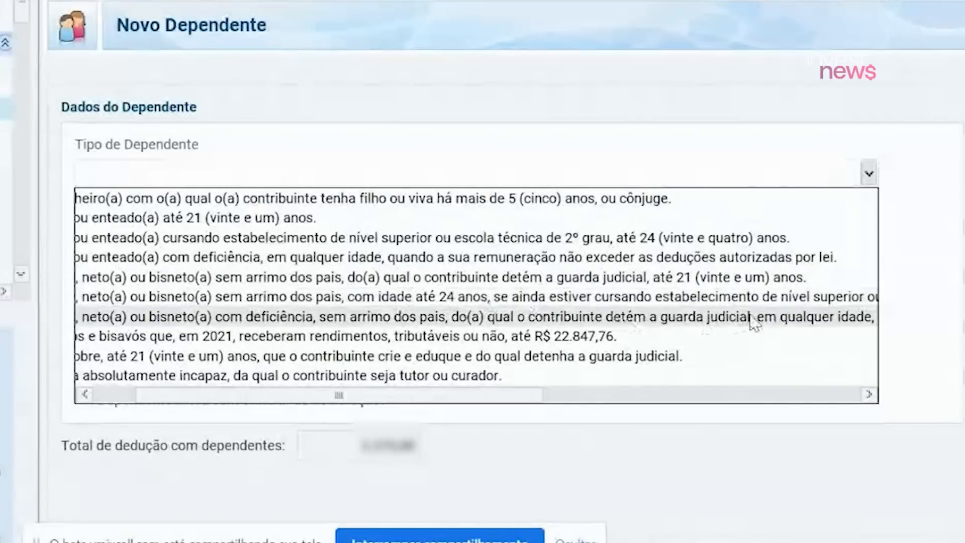
click(909, 293)
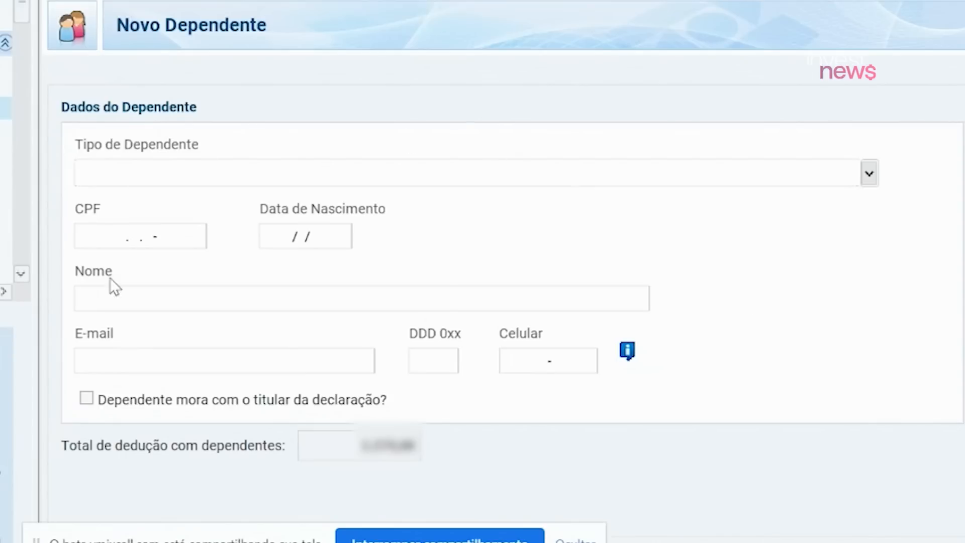
Accept the dependent entry with its personal data left blank and start another new entry from the Dependentes list
click(804, 541)
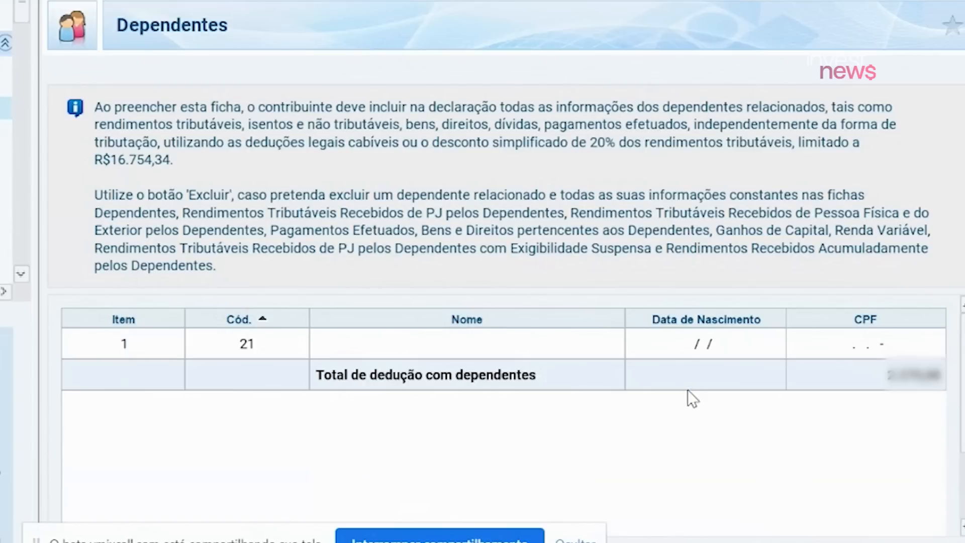
drag(963, 374, 963, 445)
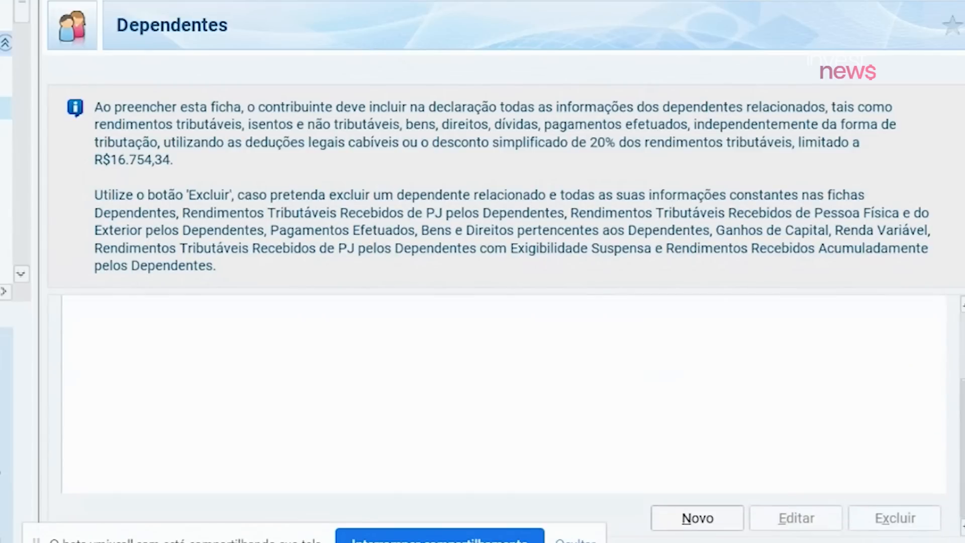
click(699, 520)
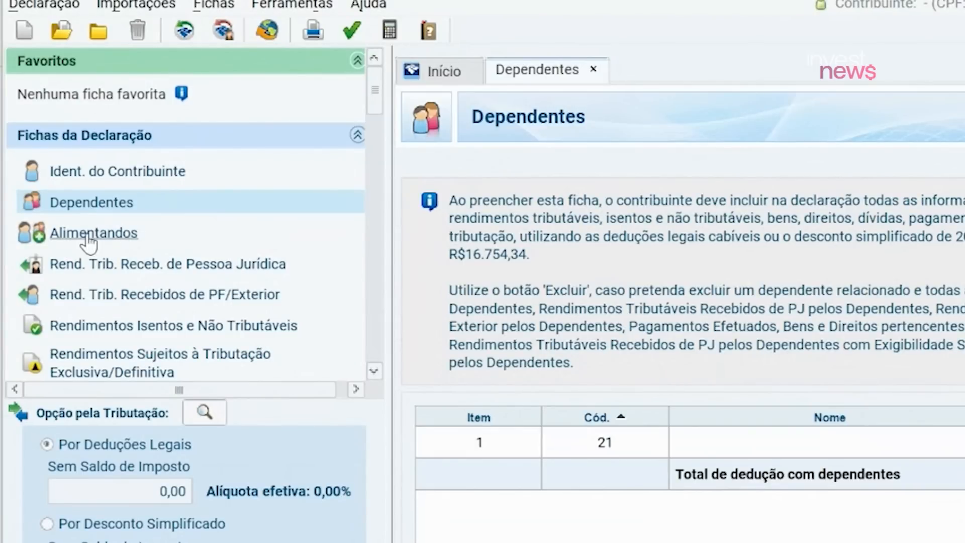
View the blank new-entry forms of Alimentandos and of Rendimentos Tributáveis Recebidos de PJ pelo Titular
click(92, 234)
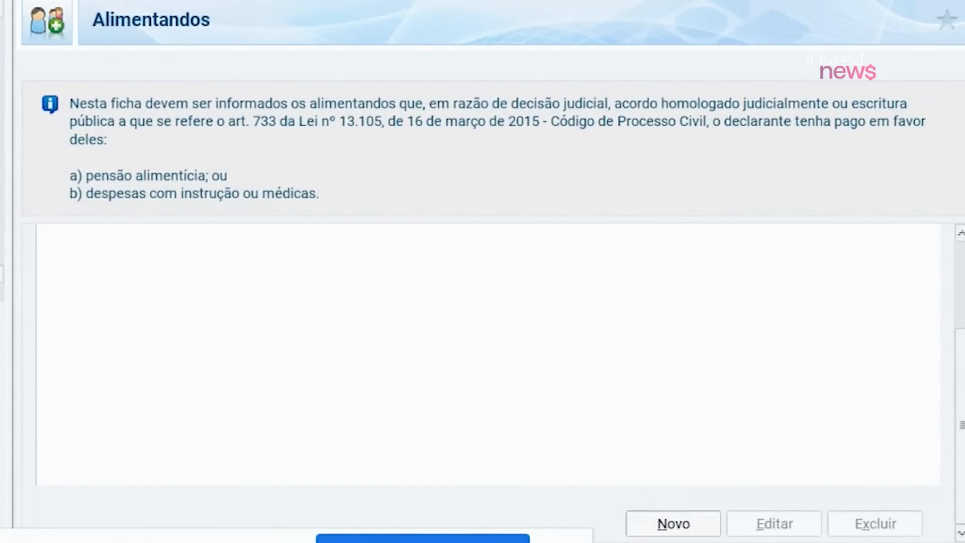
click(674, 522)
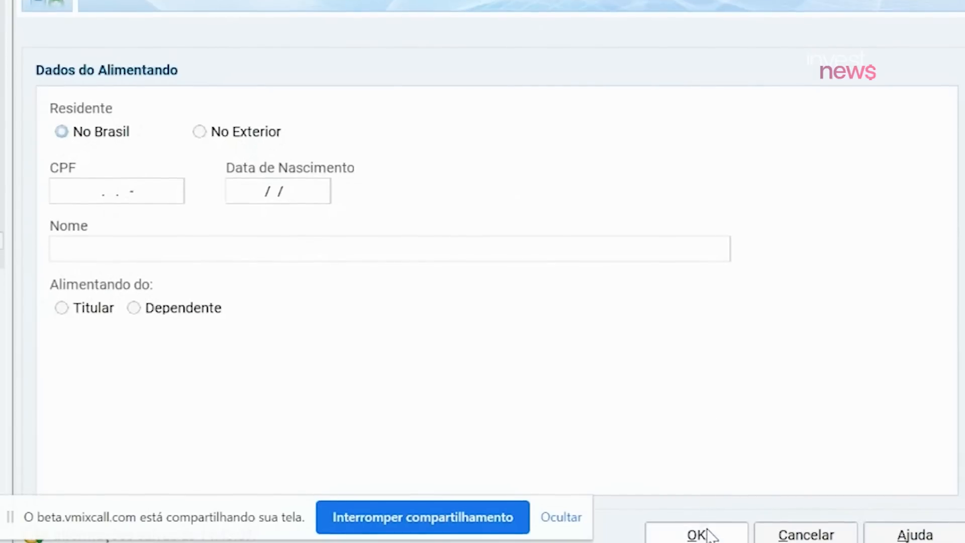
click(699, 533)
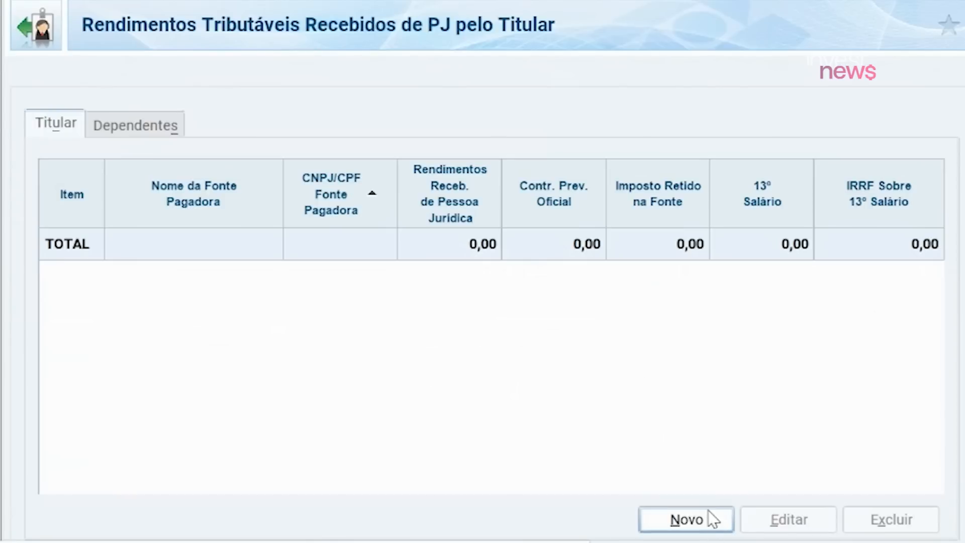
click(692, 523)
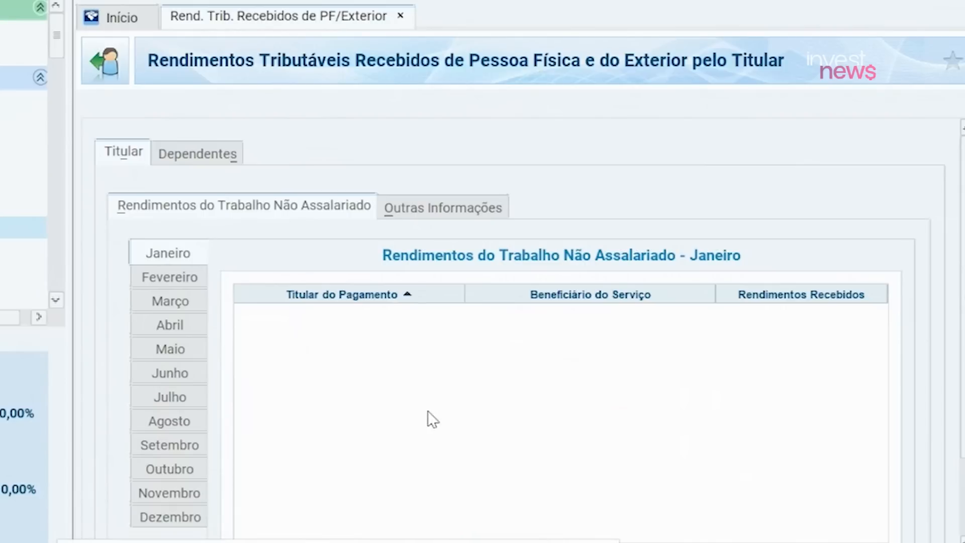
Look through several months of the titular's Rendimentos do Trabalho Não Assalariado, ending on Setembro
click(164, 370)
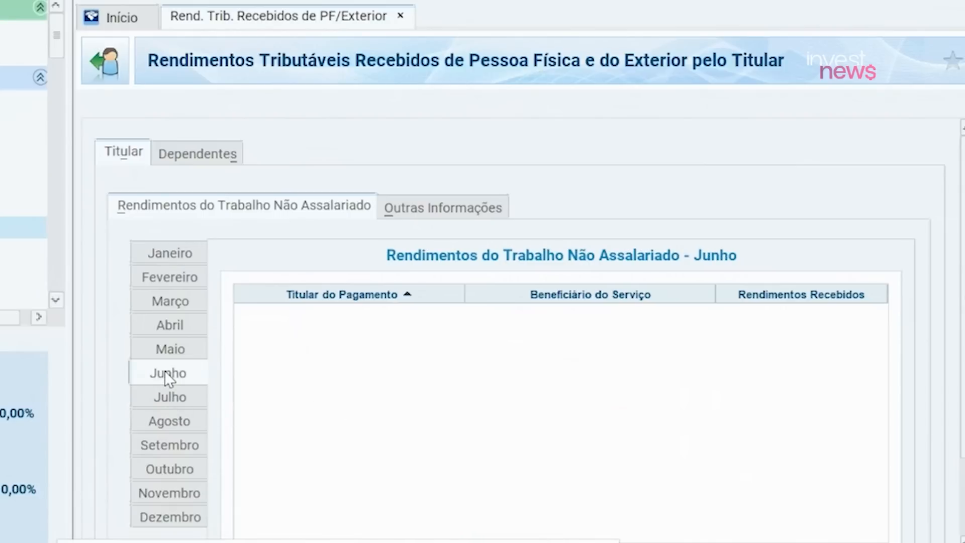
click(169, 327)
click(169, 303)
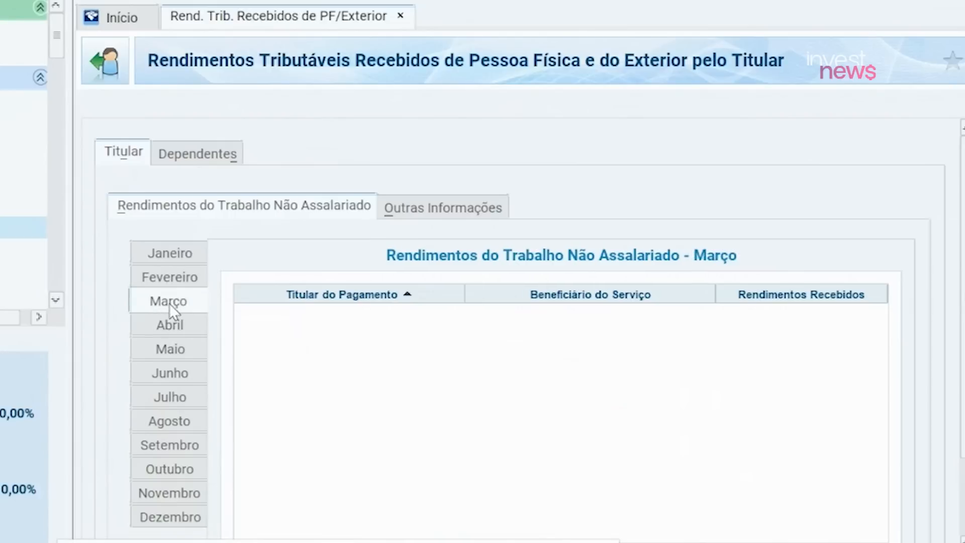
click(180, 402)
click(182, 424)
click(181, 442)
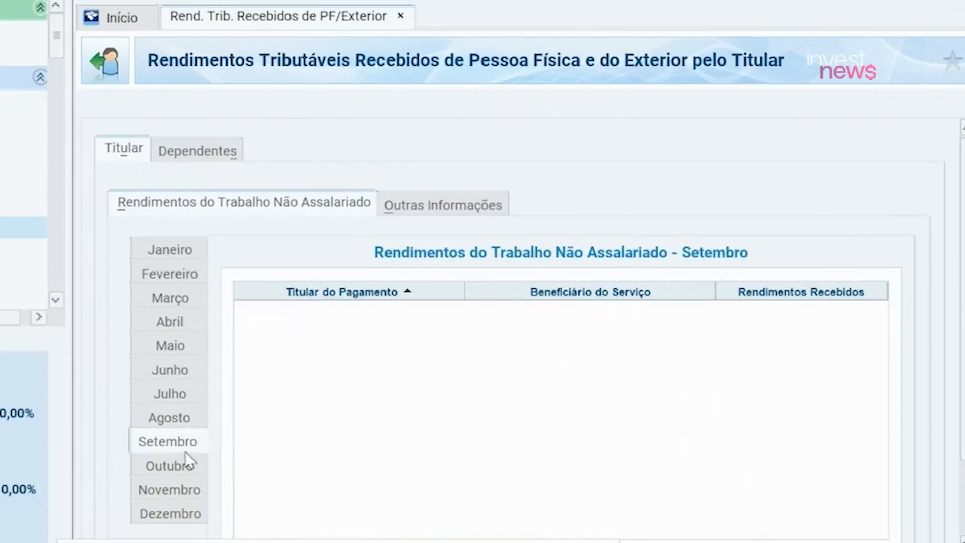
View the fields of a new September entry for income received from Pessoa Física e do Exterior and close it blank
drag(963, 393, 963, 469)
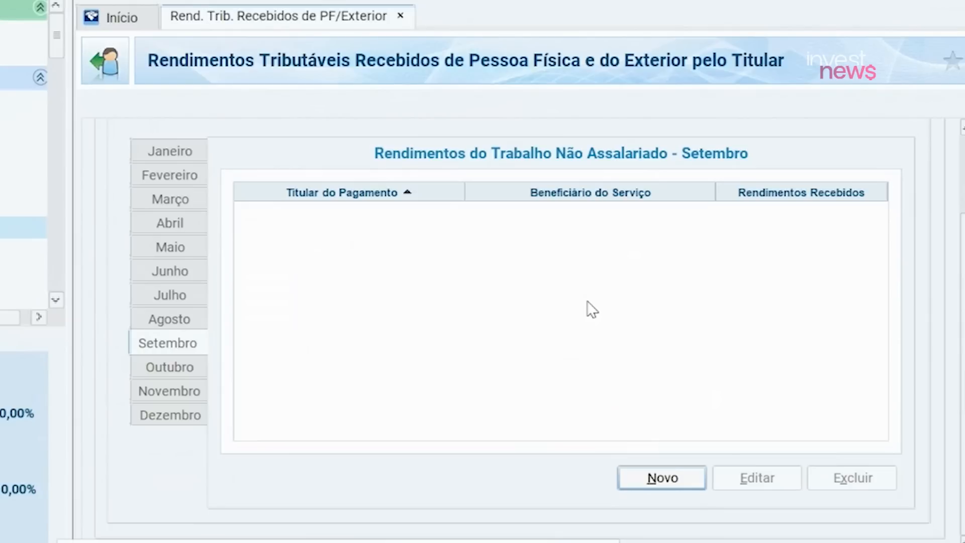
click(676, 479)
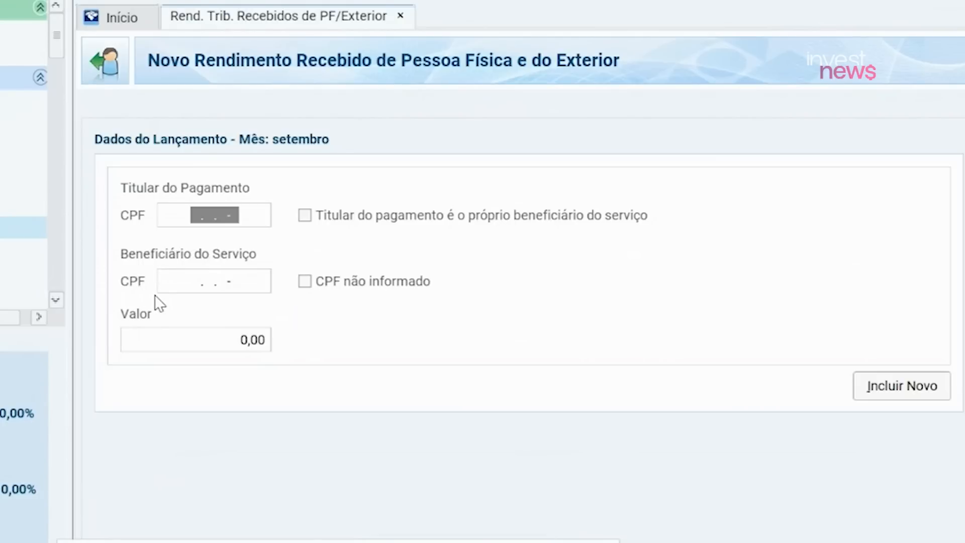
click(884, 388)
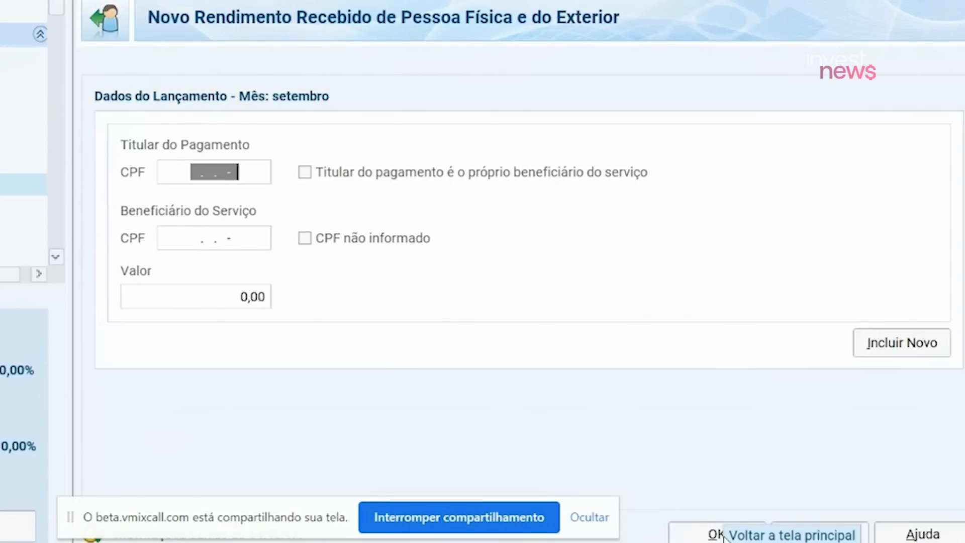
click(723, 535)
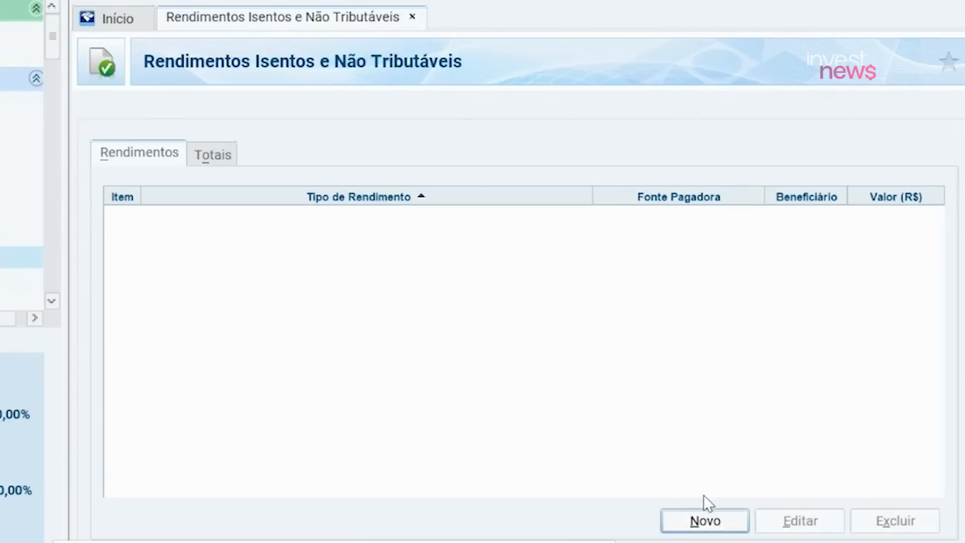
Start a new Rendimento Isento e Não Tributável of type 01 - Bolsas de estudo e de pesquisa and check the Tipo de Beneficiário options
click(711, 523)
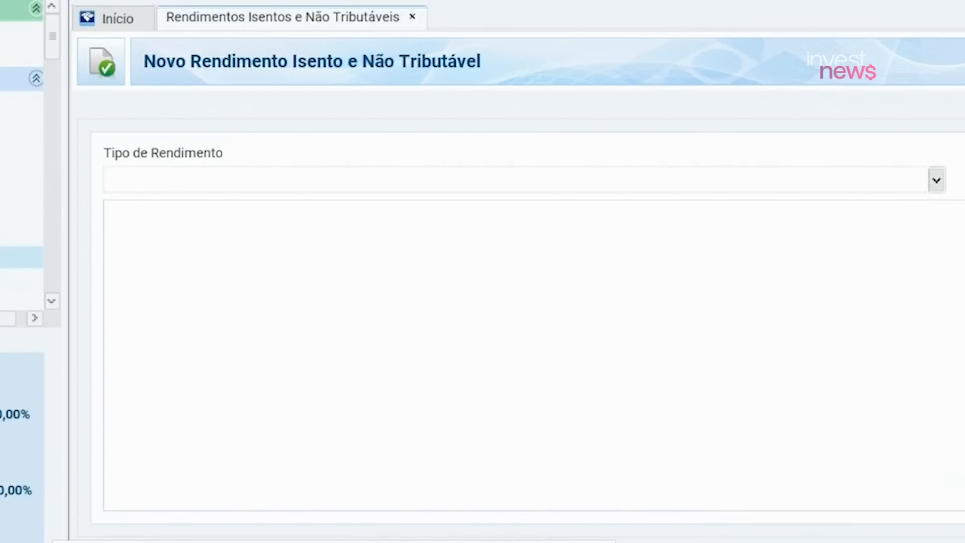
click(936, 182)
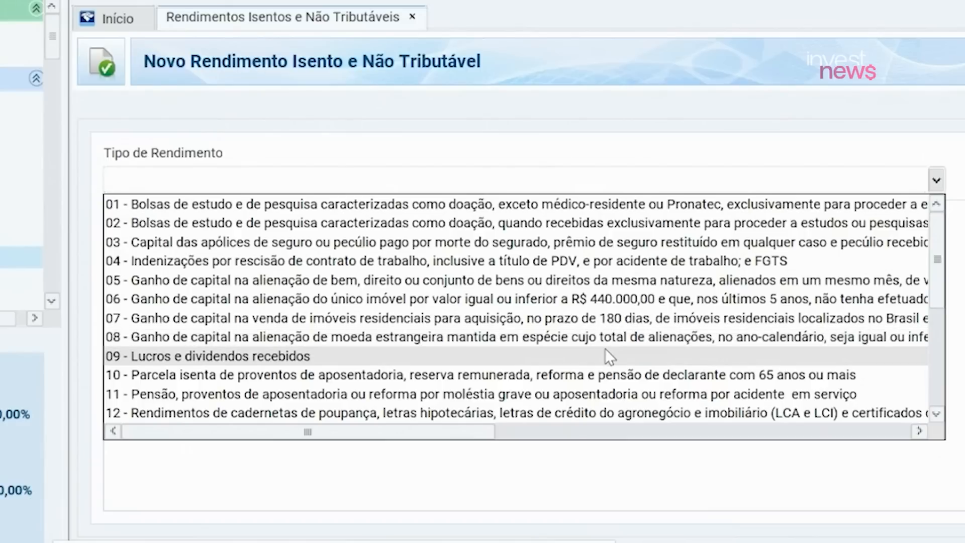
click(516, 207)
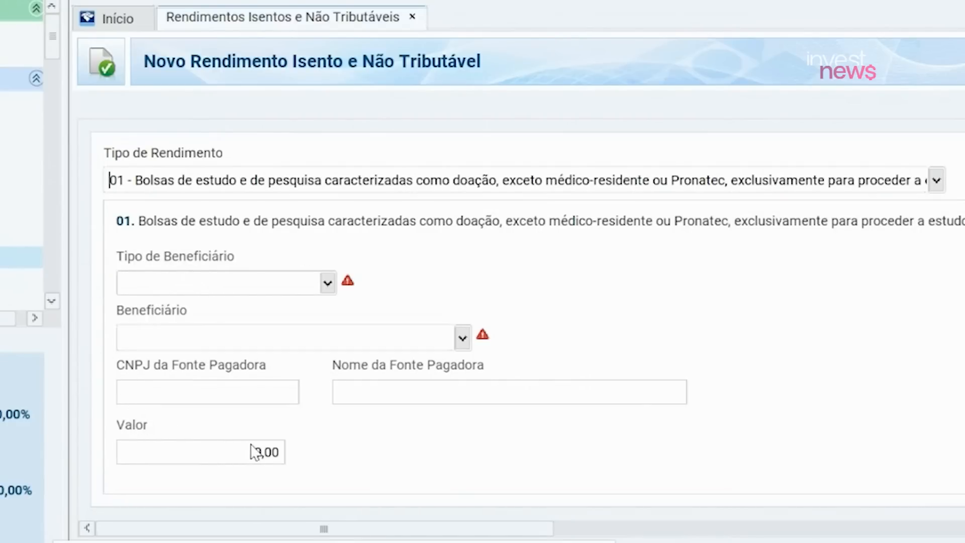
click(327, 284)
click(328, 285)
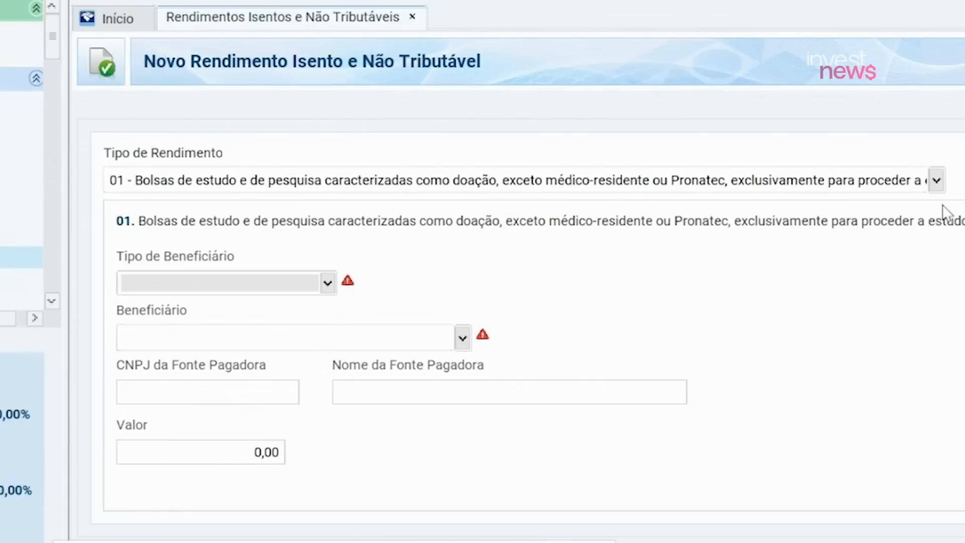
Examine the full range of exempt Tipo de Rendimento options through 26 - Outros without choosing another one
click(937, 180)
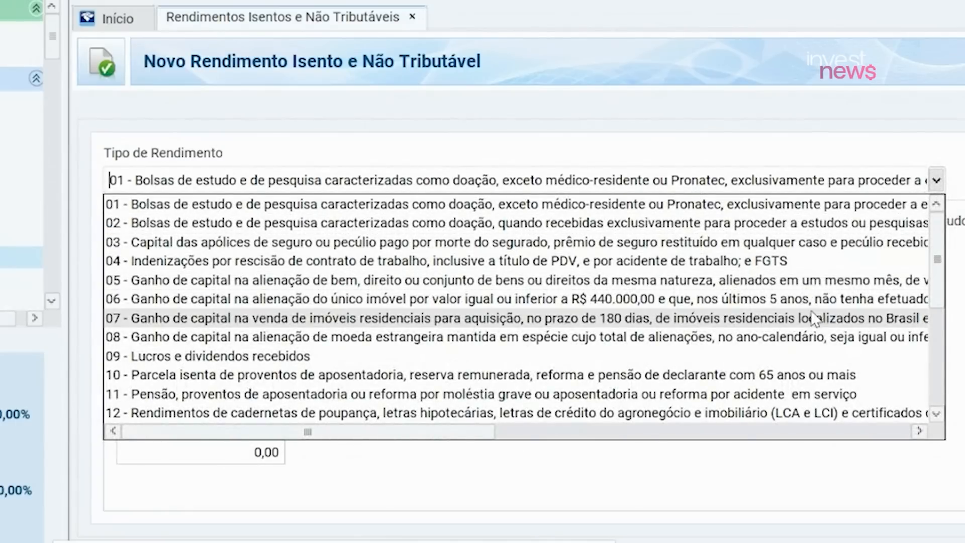
scroll(799, 382, down, 4)
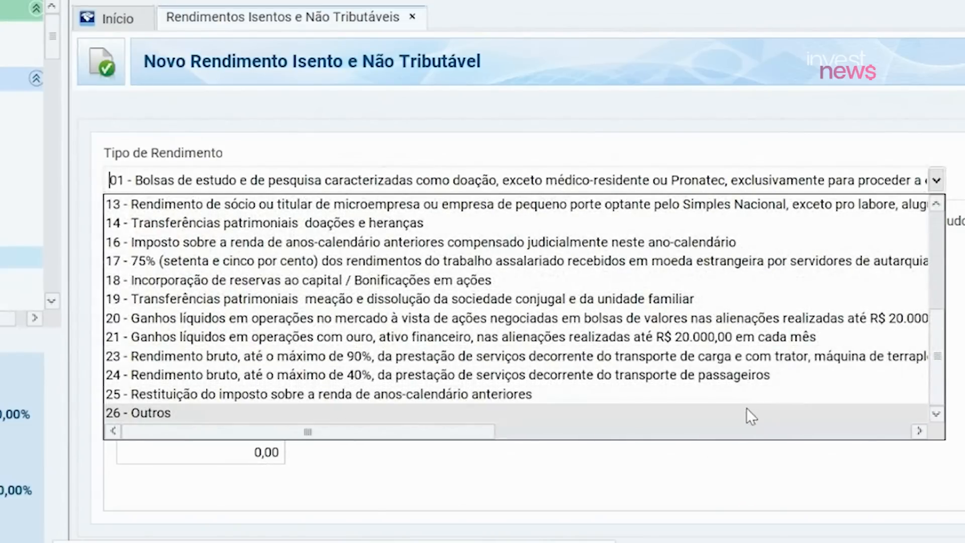
click(740, 469)
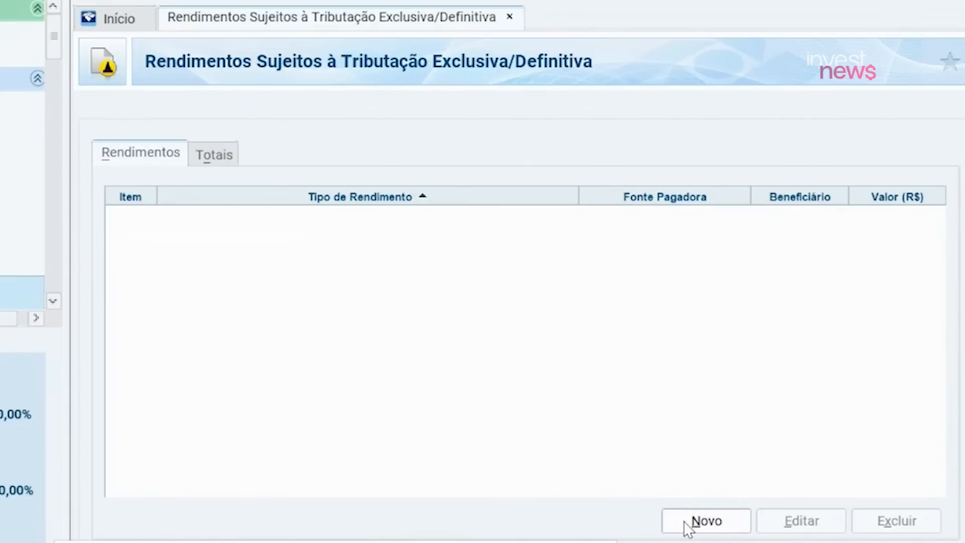
Create a Rendimento Sujeito à Tributação Exclusiva/Definitiva of type 06 - Rendimentos de aplicações financeiras, leaving the beneficiary, payer and value fields unfilled
click(709, 528)
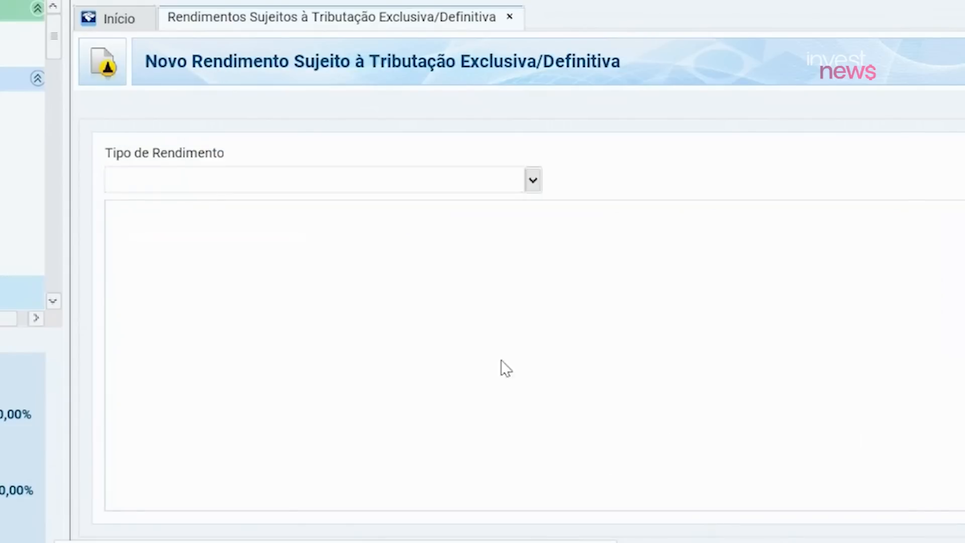
click(534, 187)
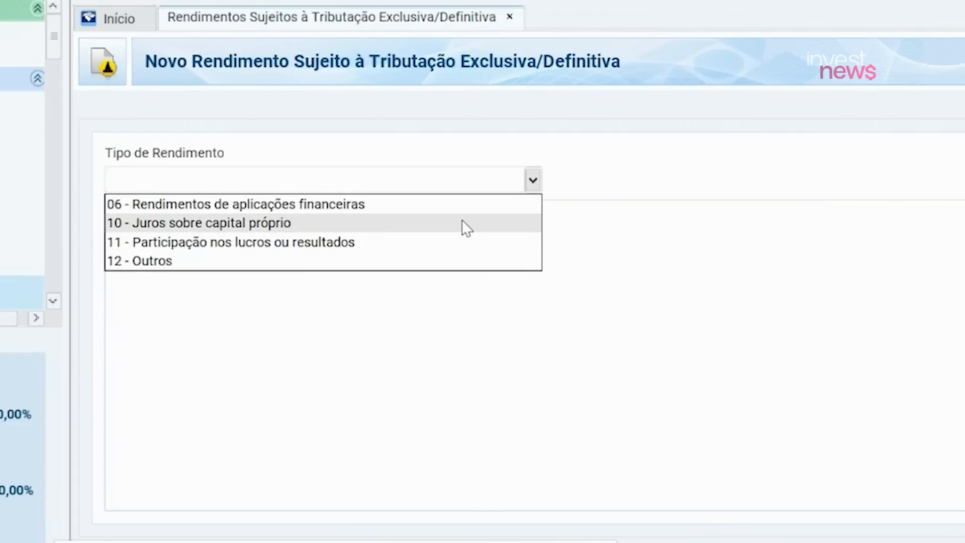
click(460, 204)
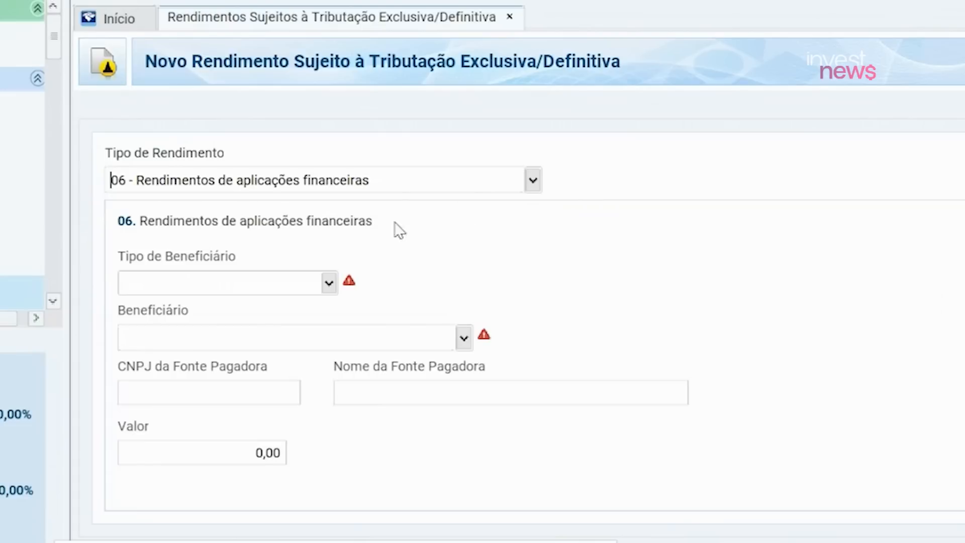
click(329, 283)
click(448, 289)
click(328, 285)
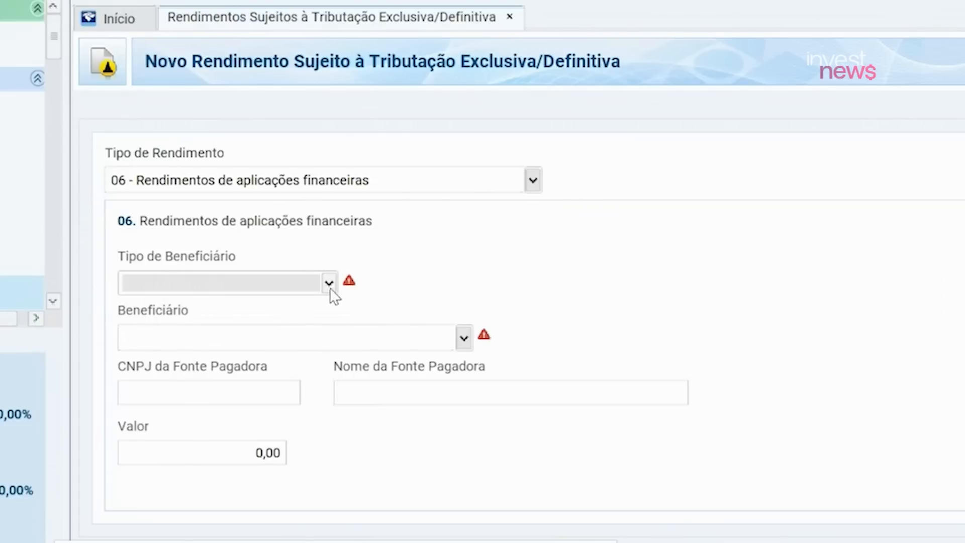
click(426, 297)
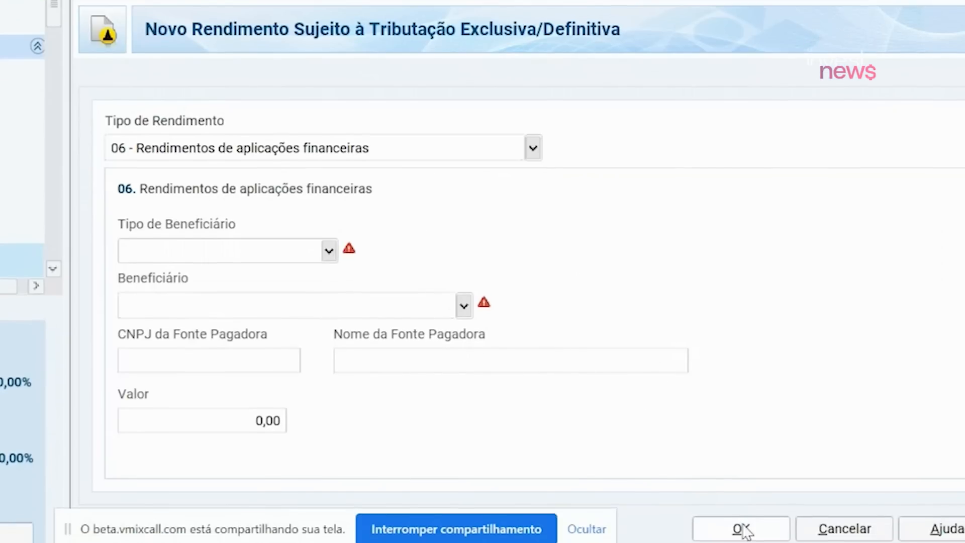
click(741, 525)
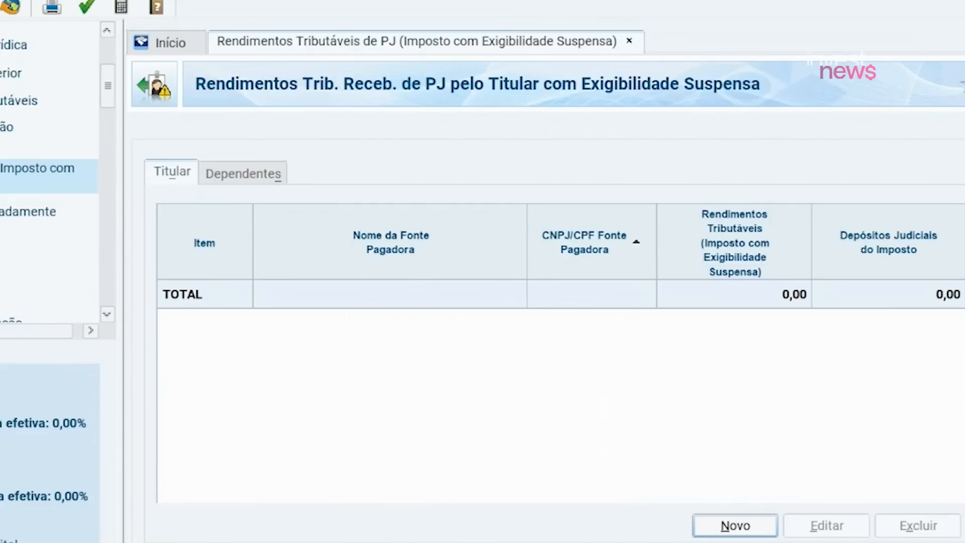
View the paying-source fields of a new Rendimento Trib. Receb. de PJ com Exigibilidade Suspensa and close the blank entry
click(734, 525)
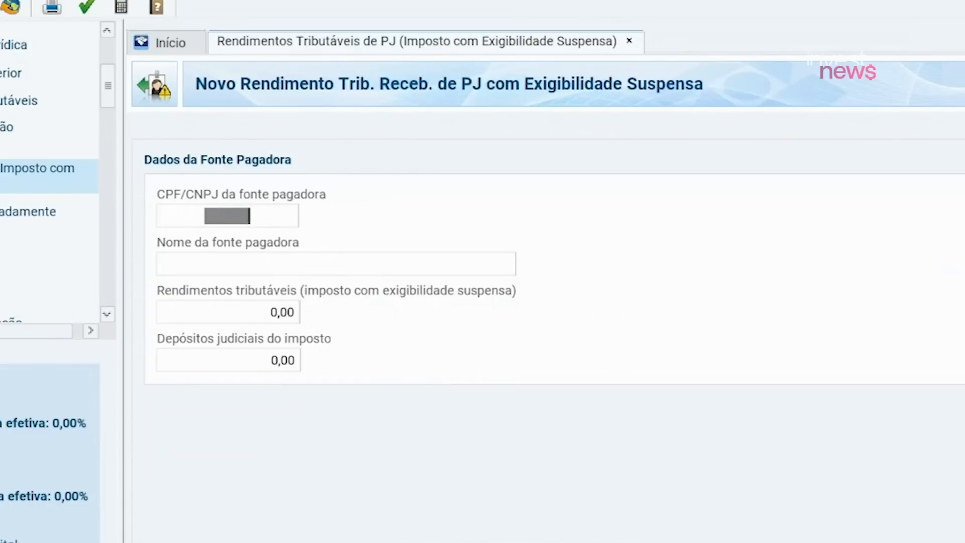
click(744, 541)
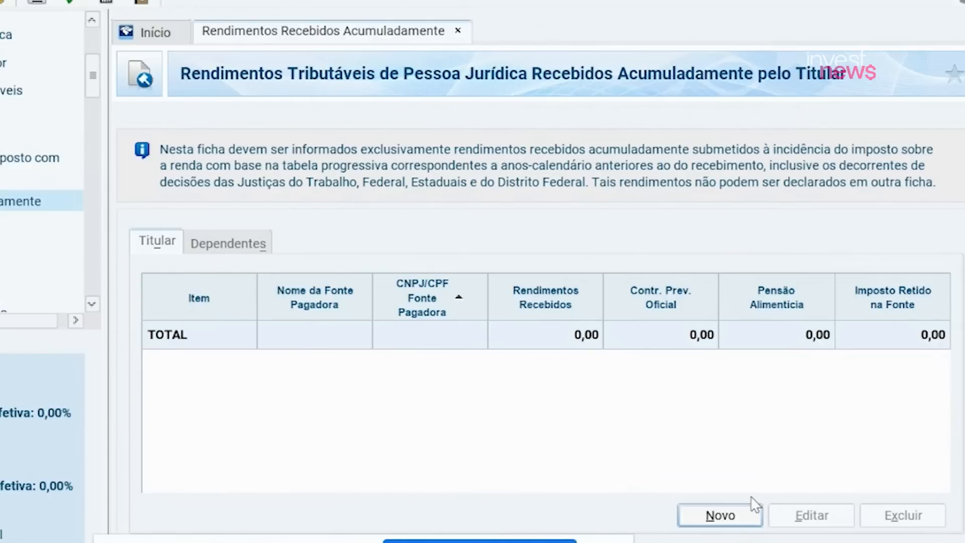
View the fields of a new Rendimento Tributável de Pessoa Jurídica Recebidos Acumuladamente through Imposto devido RRA and close the blank entry
click(719, 515)
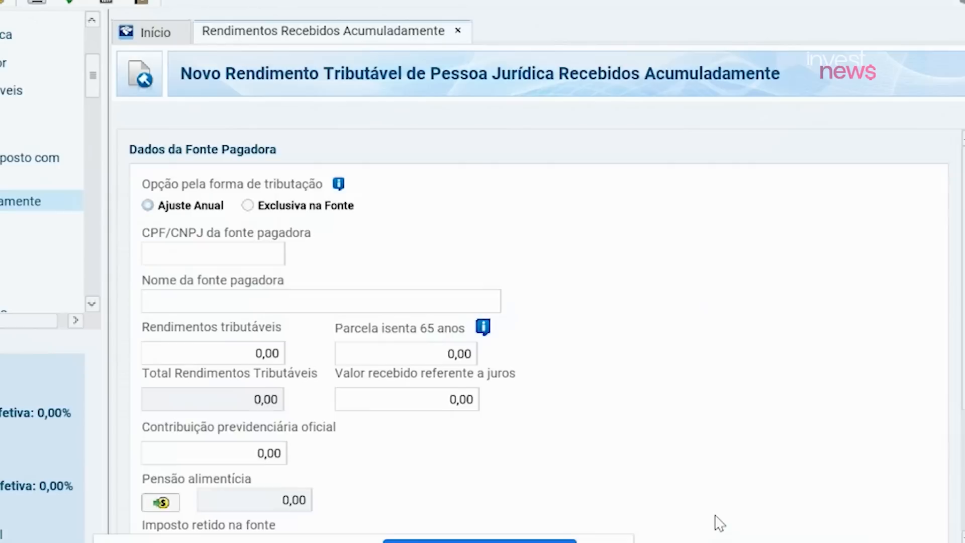
scroll(693, 440, down, 1)
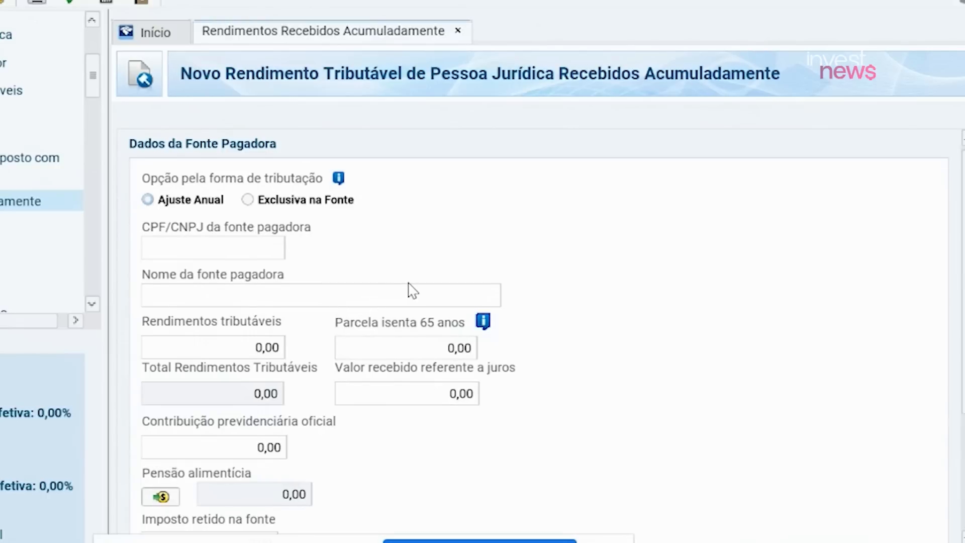
scroll(407, 292, down, 1)
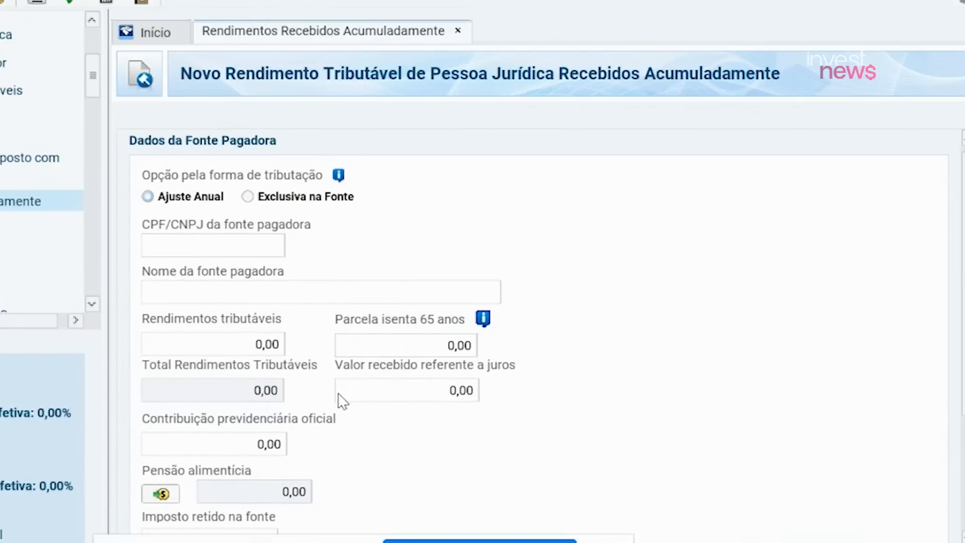
scroll(335, 413, down, 1)
scroll(336, 421, down, 2)
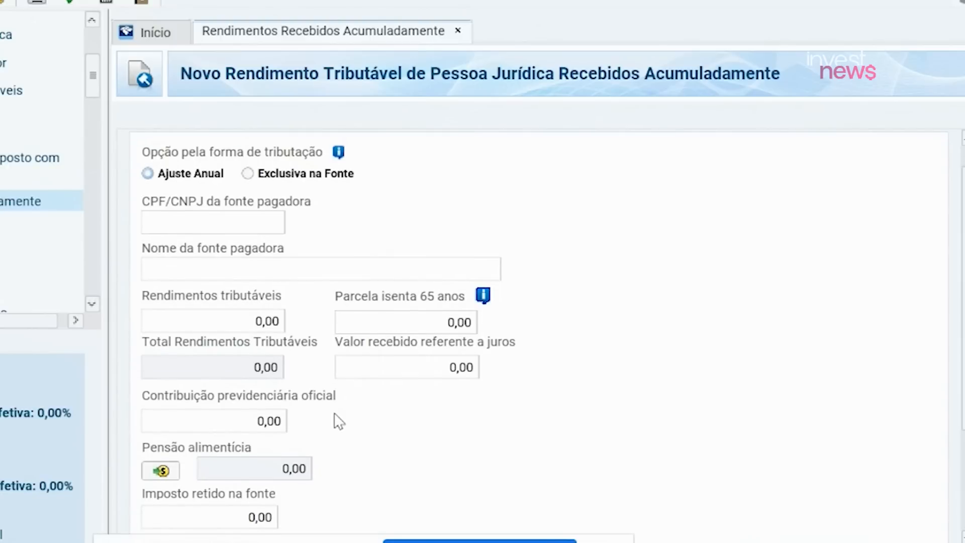
scroll(338, 419, down, 3)
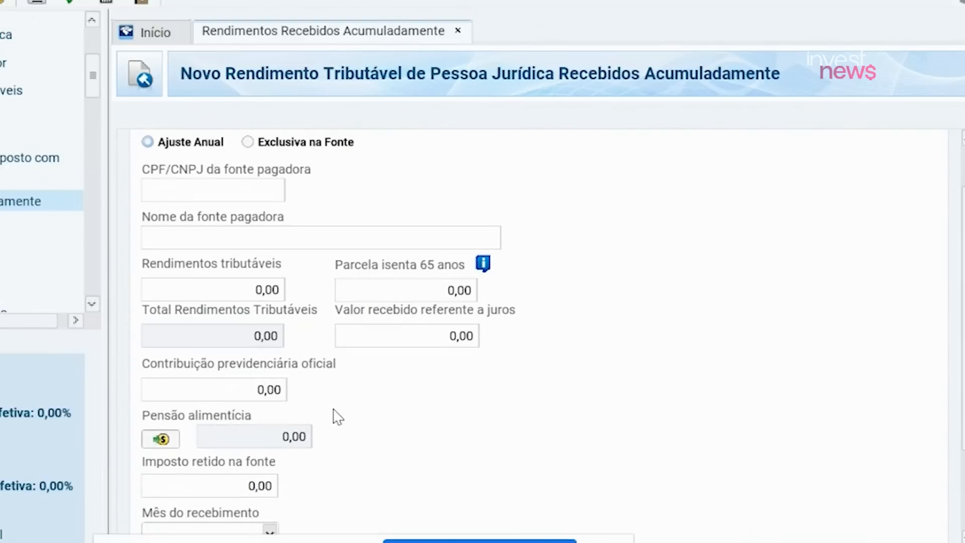
scroll(335, 415, down, 3)
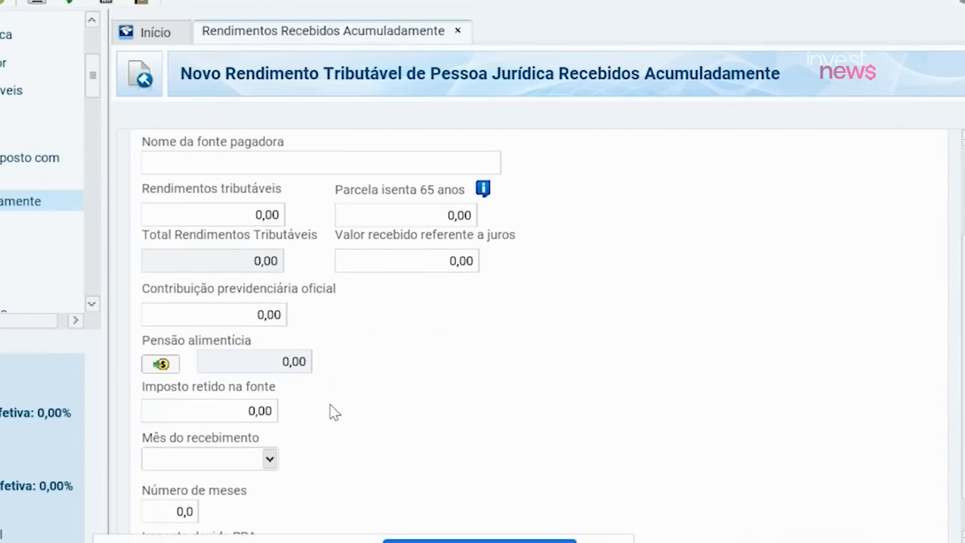
scroll(334, 412, down, 2)
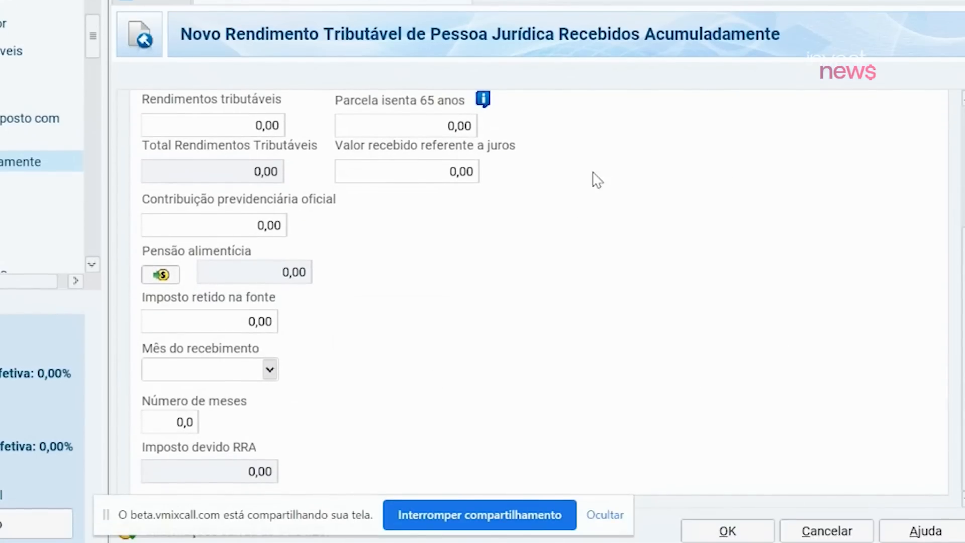
click(722, 531)
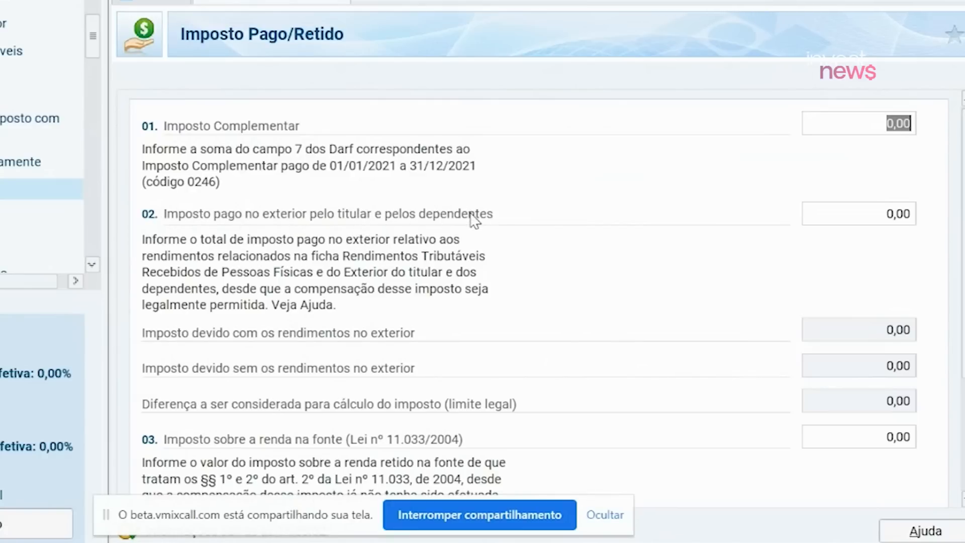
Review the Imposto Pago/Retido form from 01. Imposto Complementar through 03. Imposto sobre a renda na fonte
scroll(473, 218, down, 2)
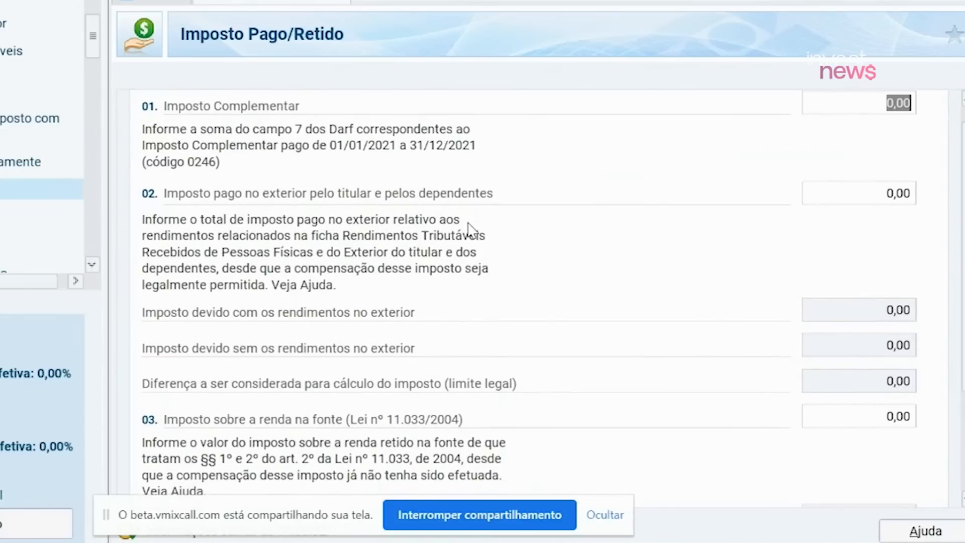
scroll(470, 230, down, 3)
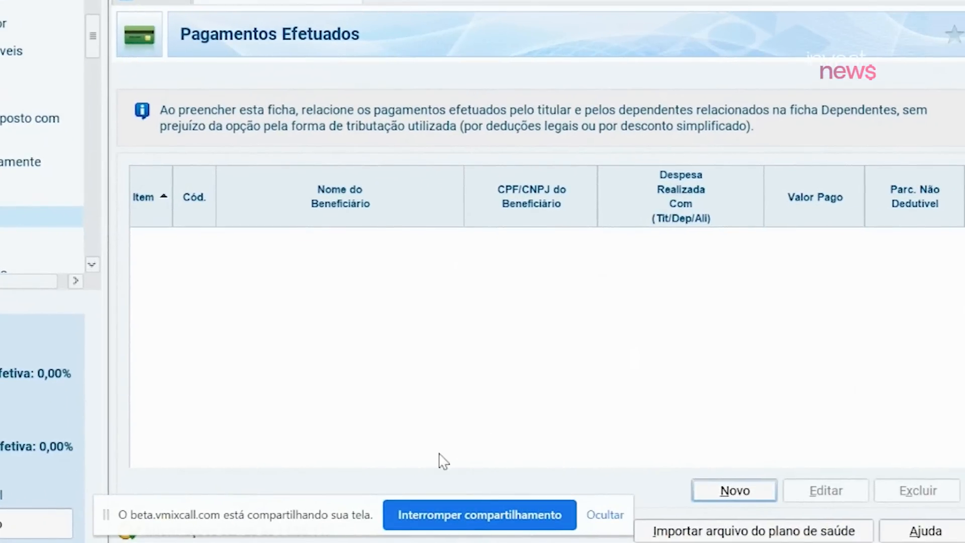
Start a new Pagamento Efetuado and examine the full range of Código options through 99 - Outros
click(733, 490)
click(747, 169)
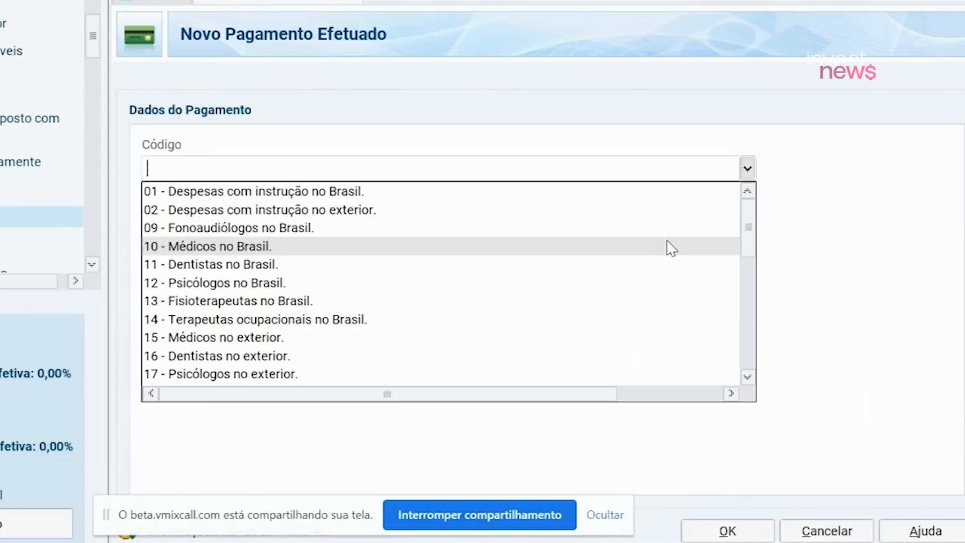
scroll(666, 241, down, 2)
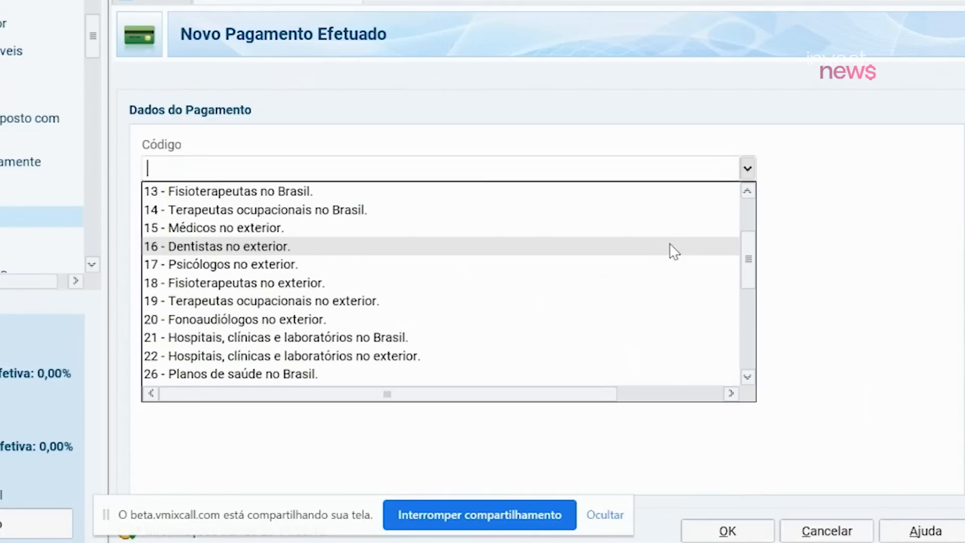
scroll(670, 263, down, 1)
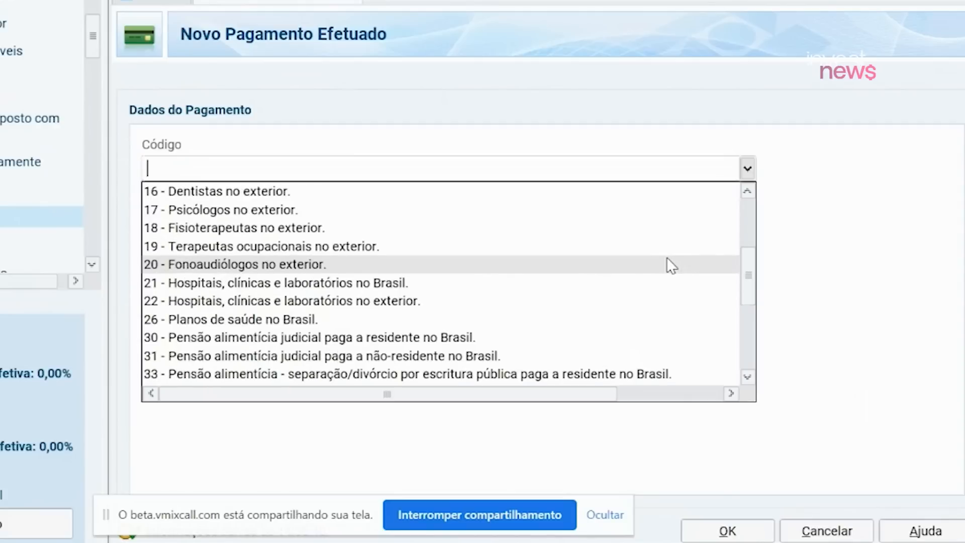
scroll(671, 266, down, 1)
scroll(671, 266, down, 2)
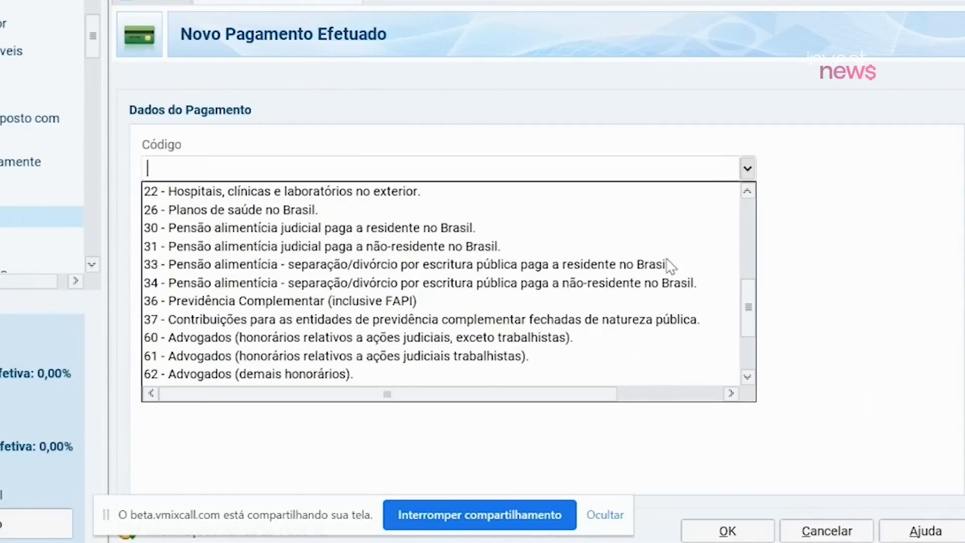
scroll(670, 266, down, 1)
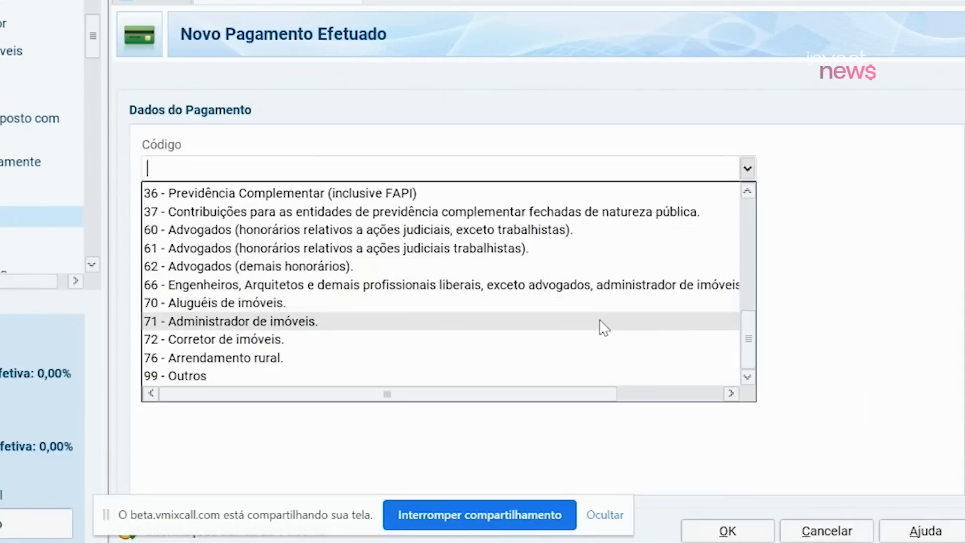
scroll(577, 282, up, 3)
scroll(577, 281, up, 4)
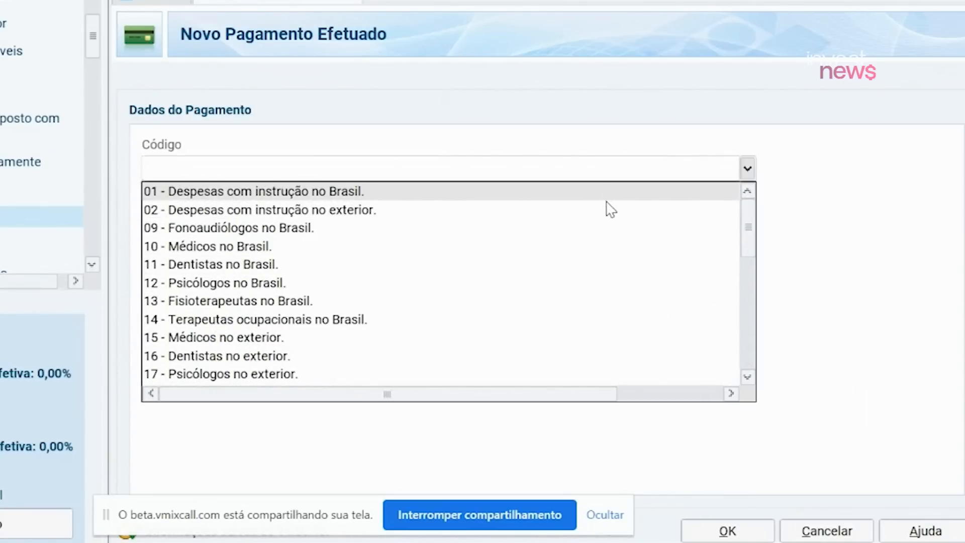
Choose payment code 10 - Médicos no Brasil, try the Dependente and Alimentando options, and set Despesa realizada com to Titular
click(526, 253)
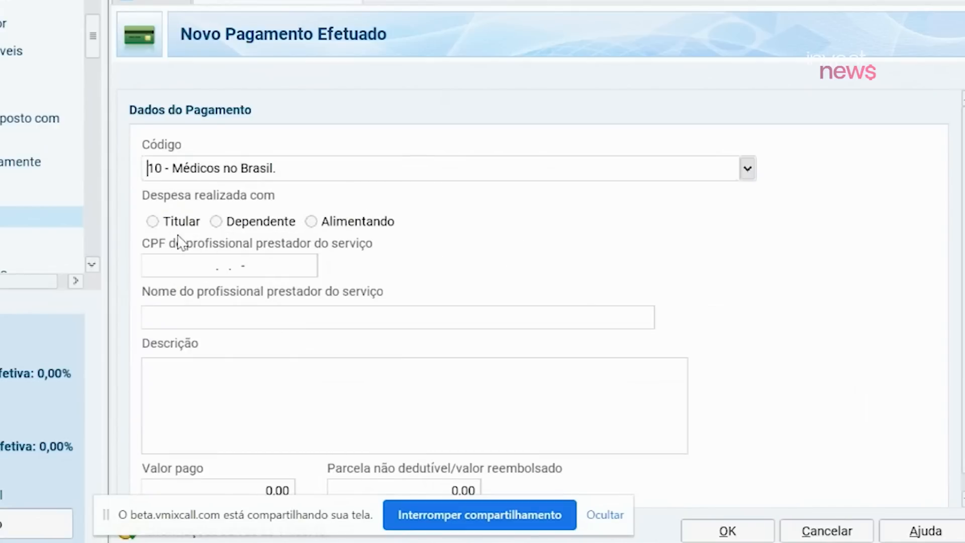
click(151, 221)
click(220, 223)
click(316, 225)
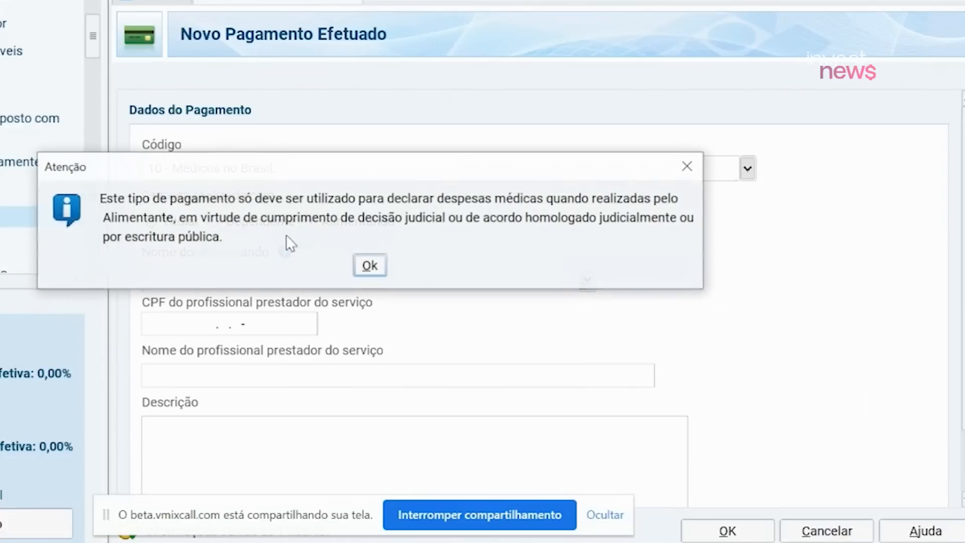
click(370, 266)
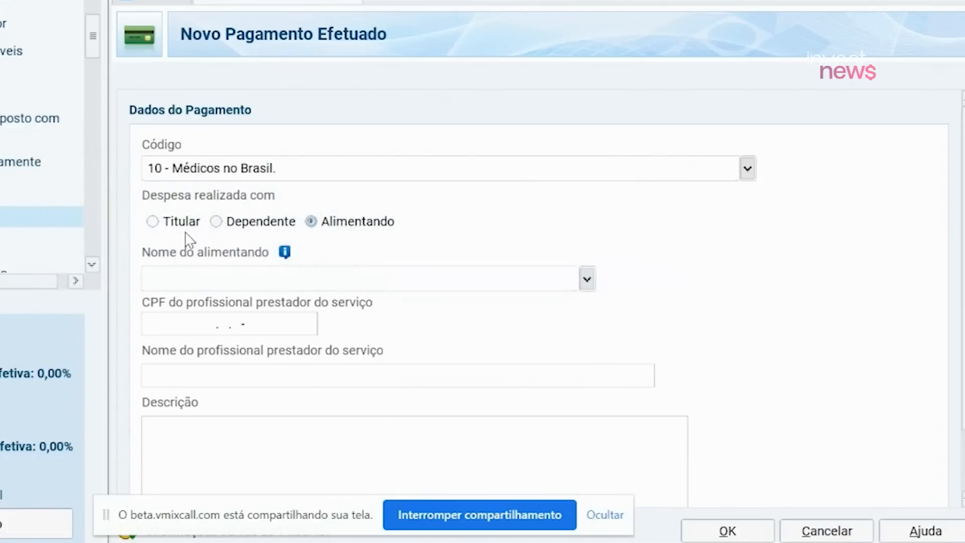
click(151, 222)
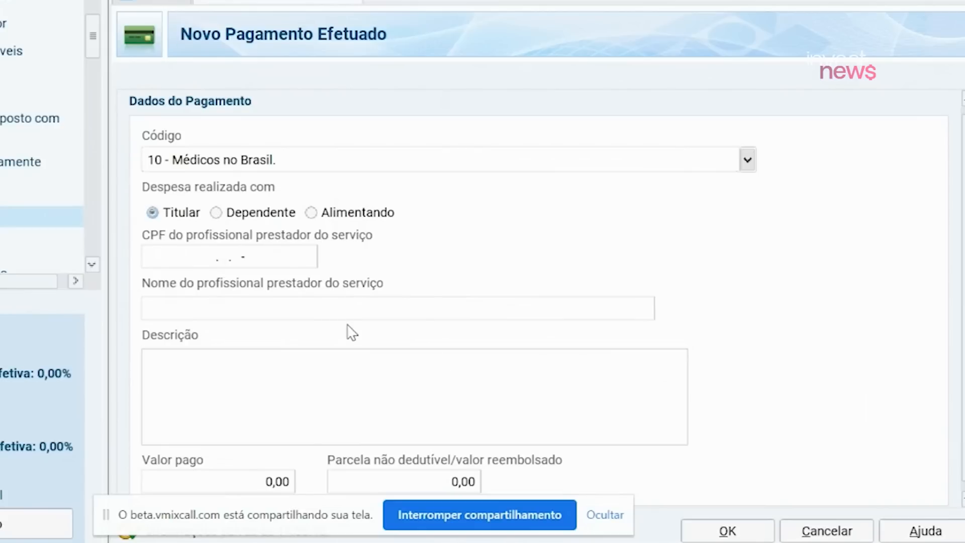
Check the Valor pago and Parcela não dedutível/valor reembolsado fields and confirm the medical payment without filling them in
scroll(351, 344, down, 1)
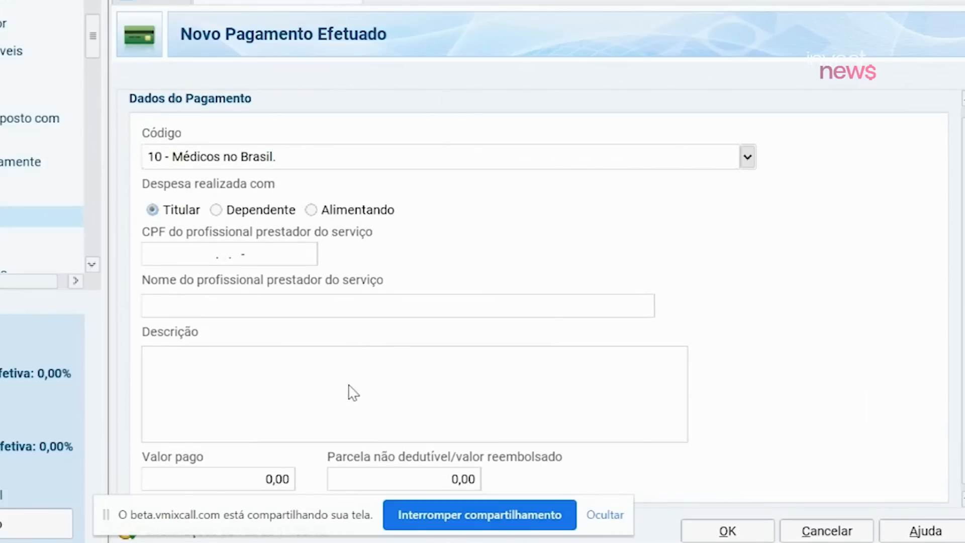
click(281, 479)
click(480, 479)
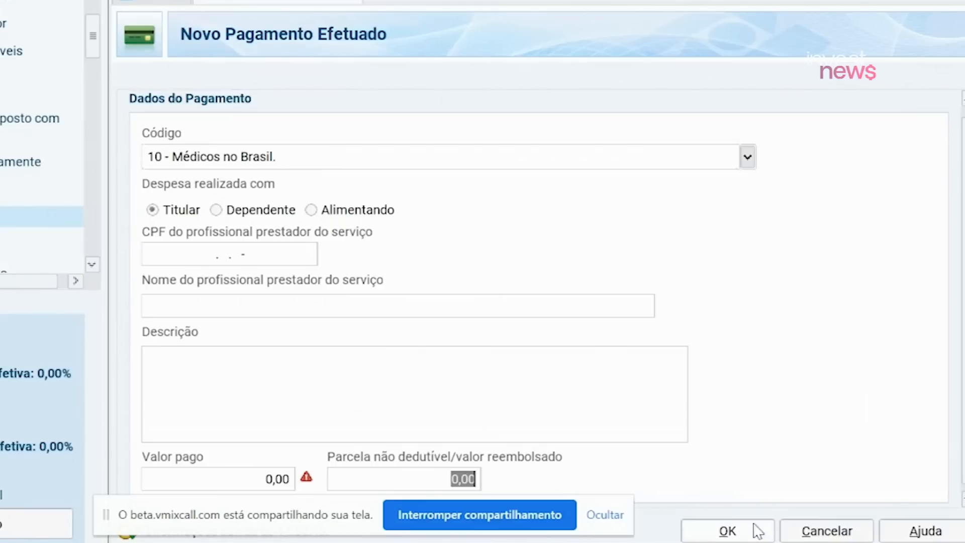
click(727, 531)
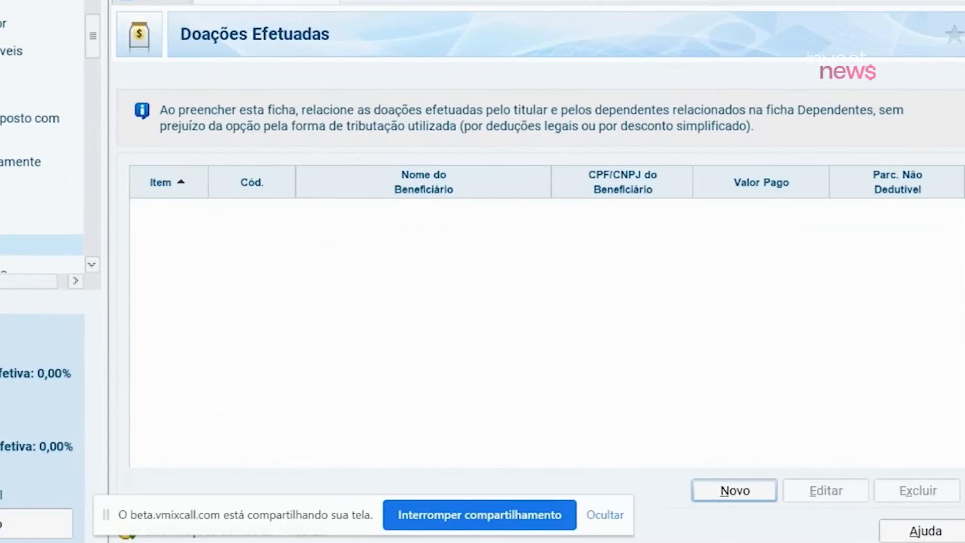
Create a Doação Efetuada with code 80 - Doações em espécie, leaving the recipient's CPF, name and Valor pago unfilled
click(730, 491)
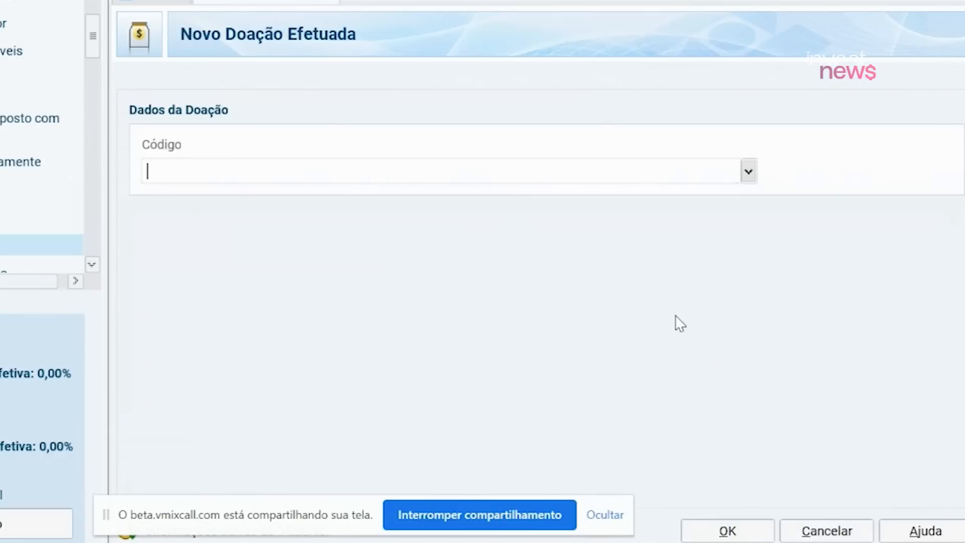
click(748, 172)
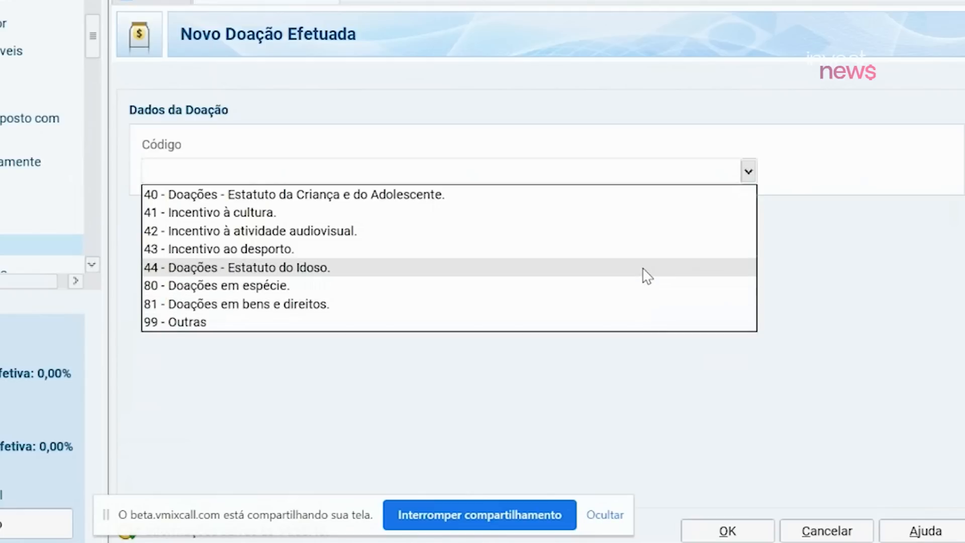
click(599, 291)
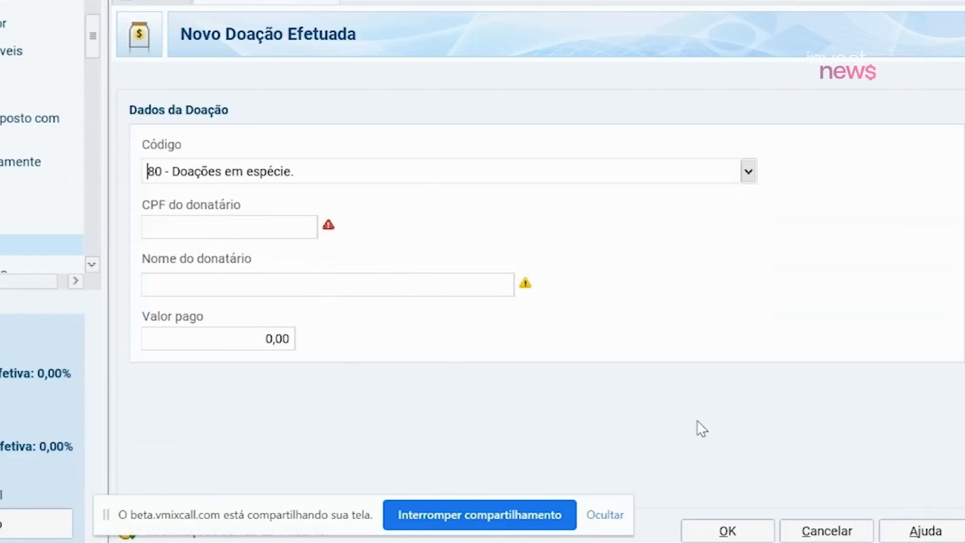
click(729, 532)
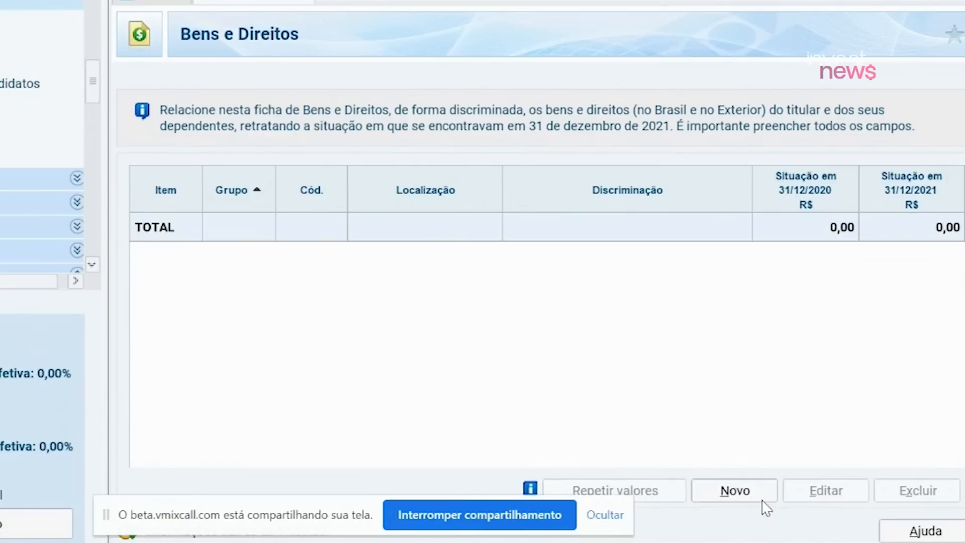
Start a new Bem e Direito in group 02 - Bens Móveis, code 01 - Veículo automotor terrestre, with Localização 105 - Brasil
click(732, 490)
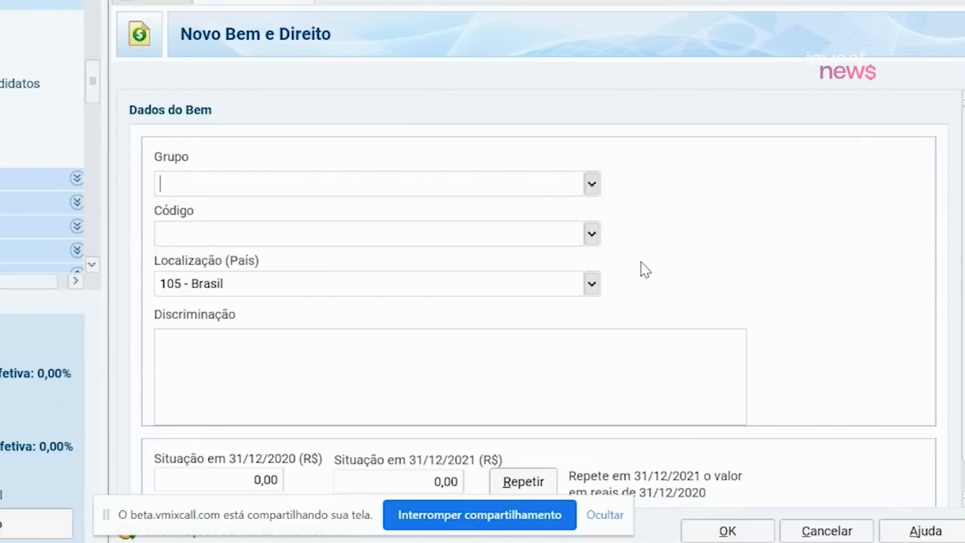
click(592, 184)
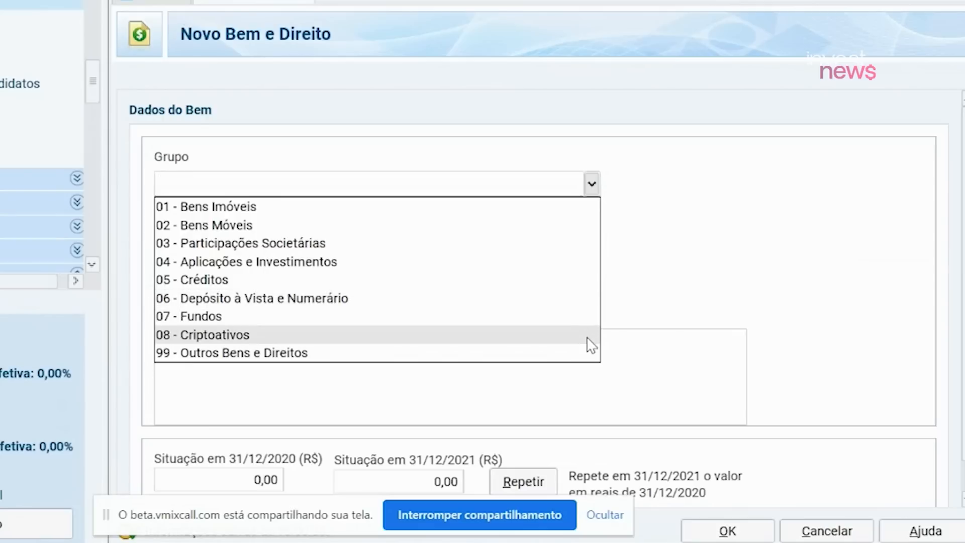
click(486, 235)
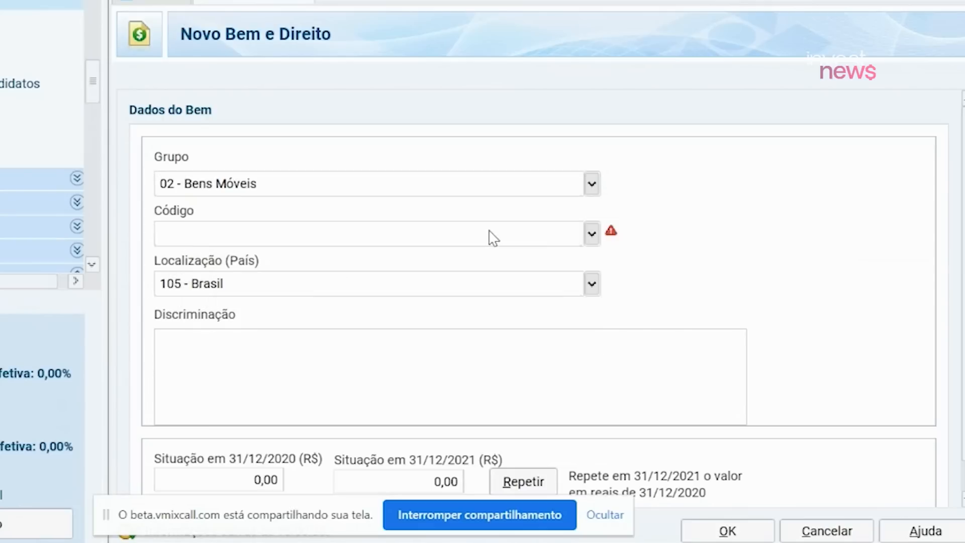
click(592, 234)
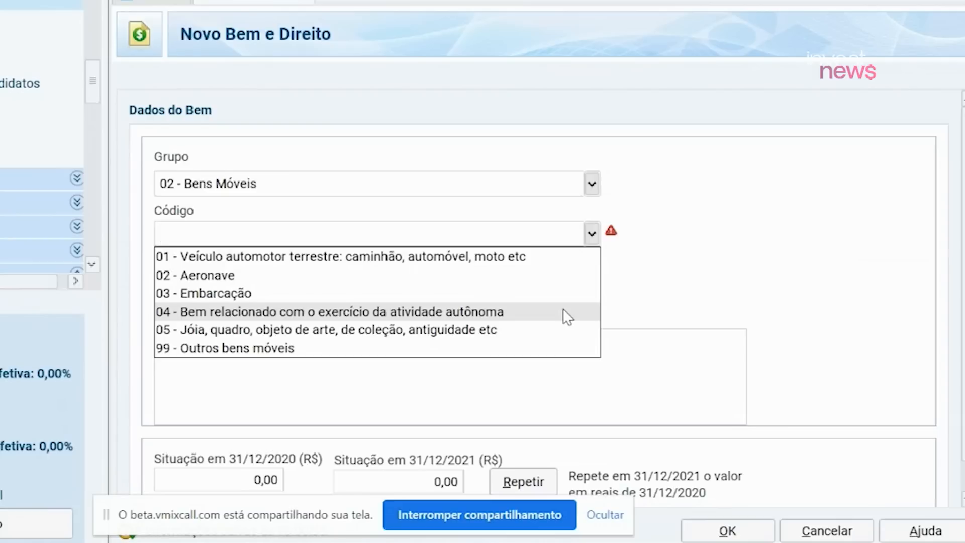
click(552, 264)
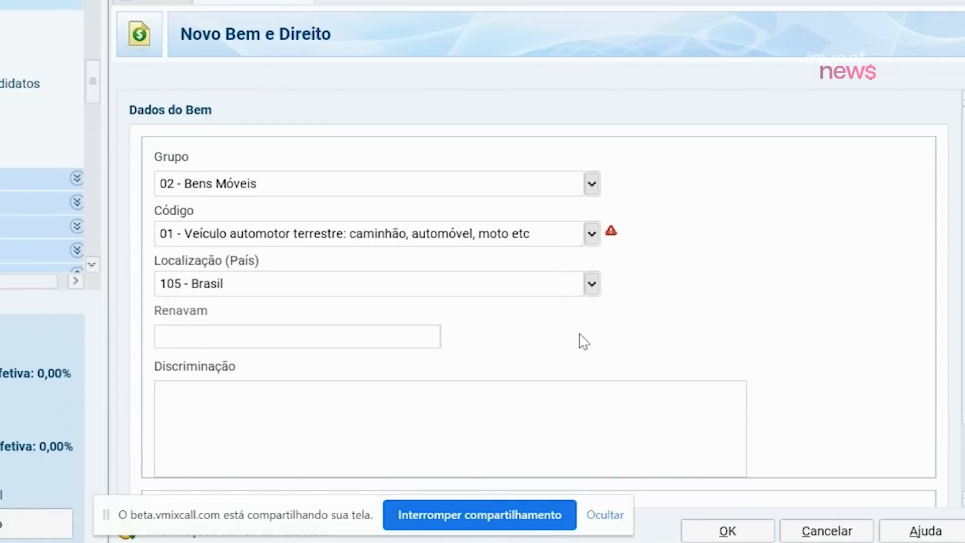
click(592, 285)
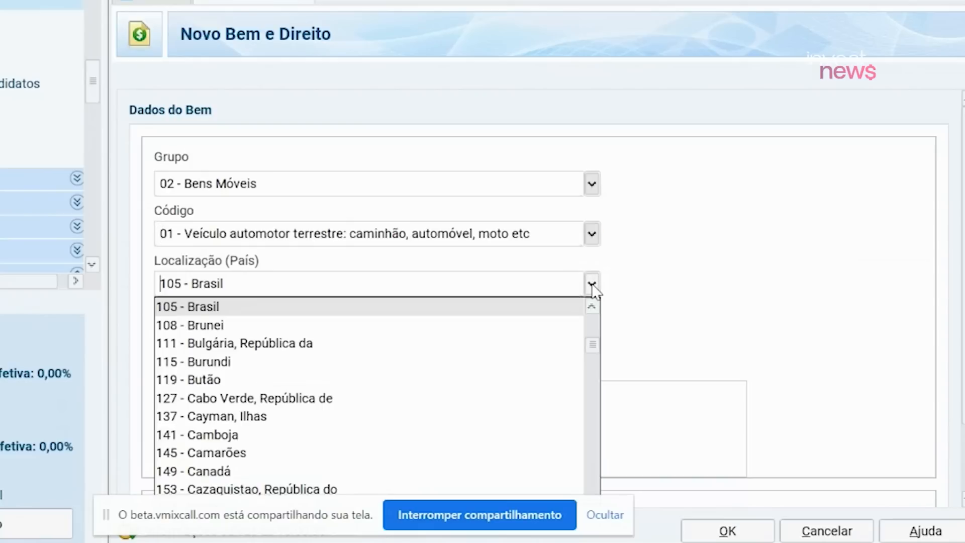
click(547, 316)
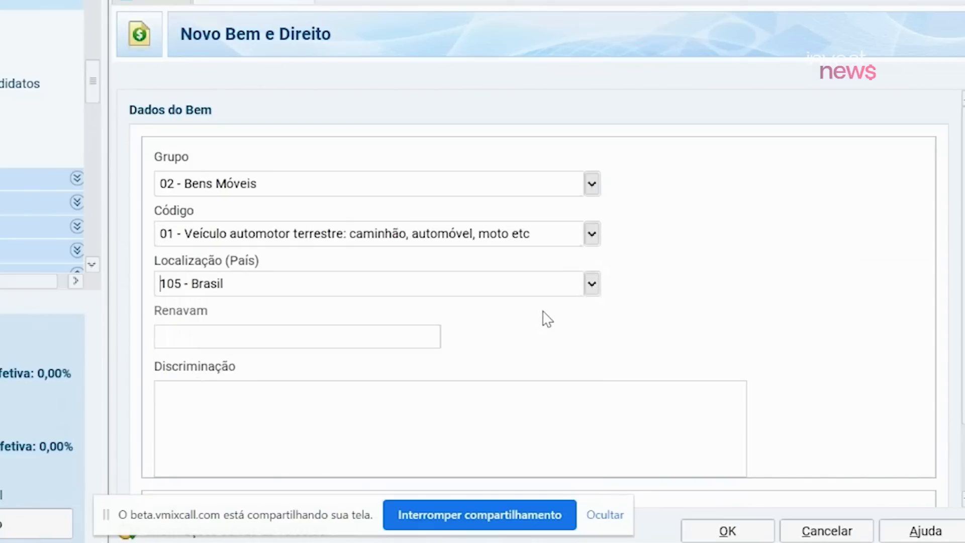
scroll(564, 337, down, 1)
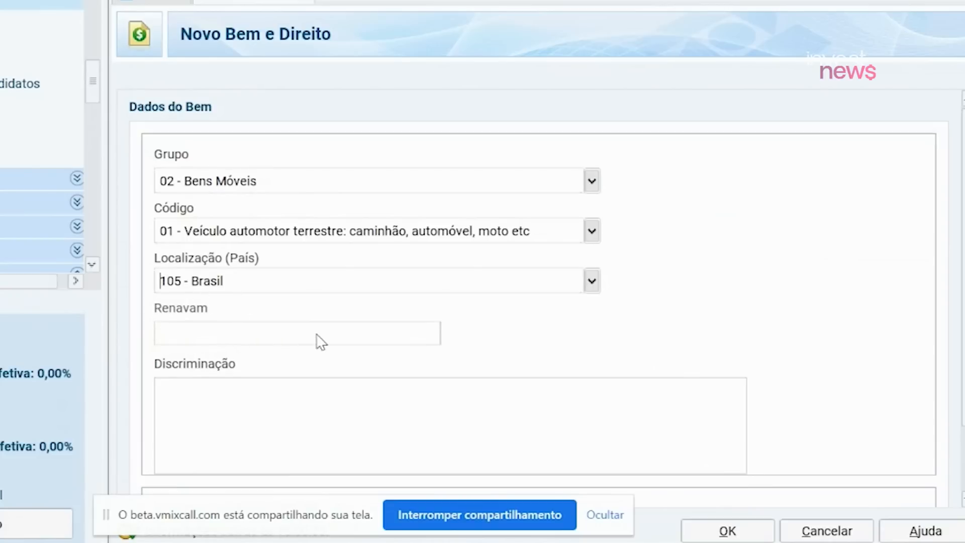
Check the vehicle's Discriminação and Situação em 31/12/2020 and 31/12/2021 fields and confirm the asset without filling them in
scroll(354, 336, down, 1)
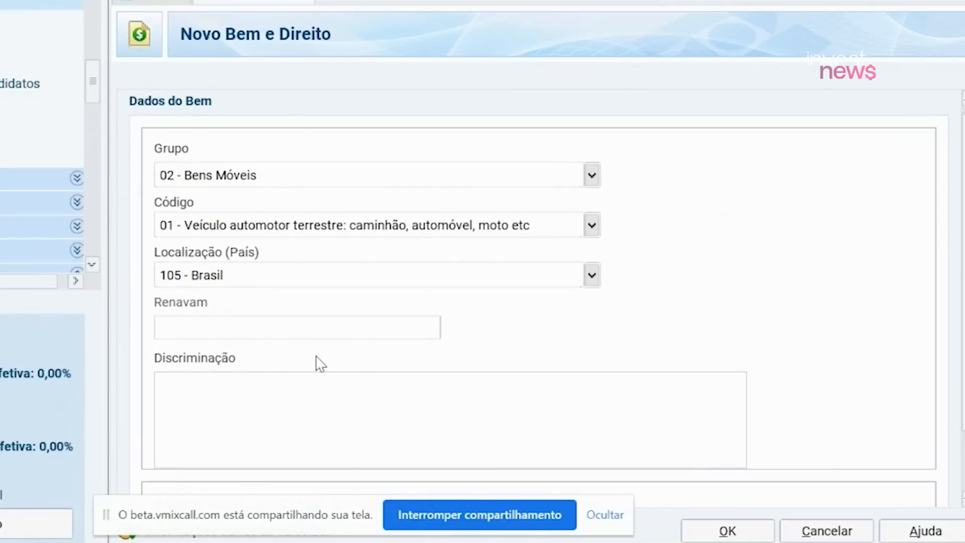
drag(964, 201, 964, 261)
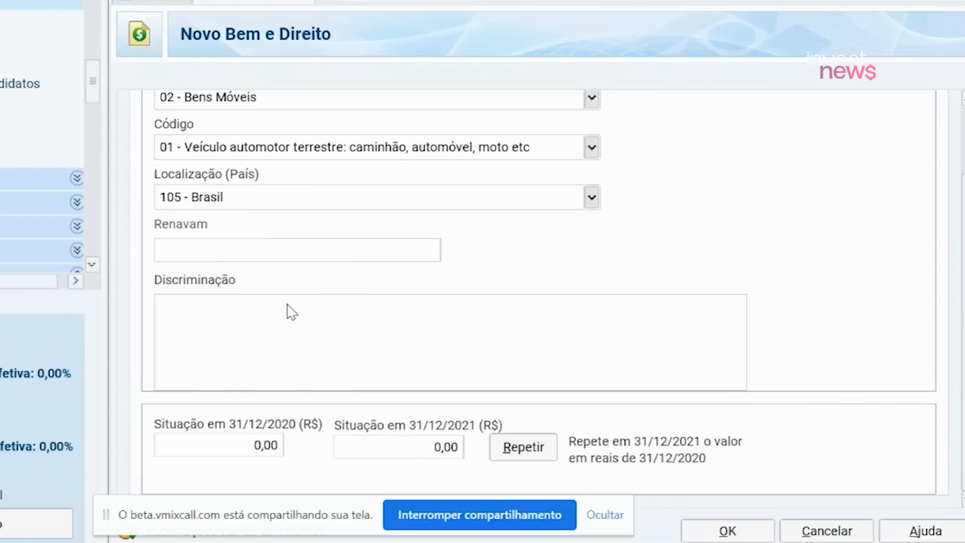
click(301, 348)
click(336, 448)
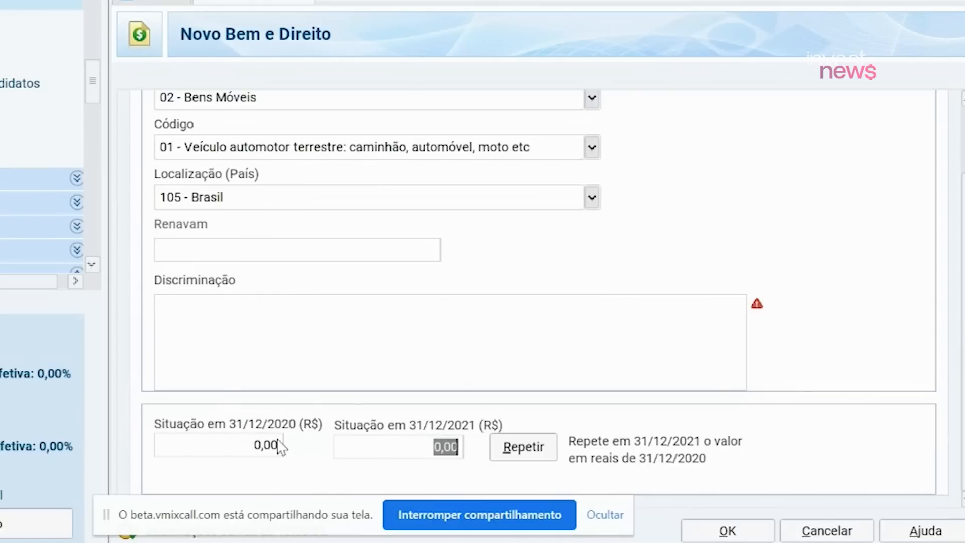
click(240, 452)
drag(254, 450, 284, 446)
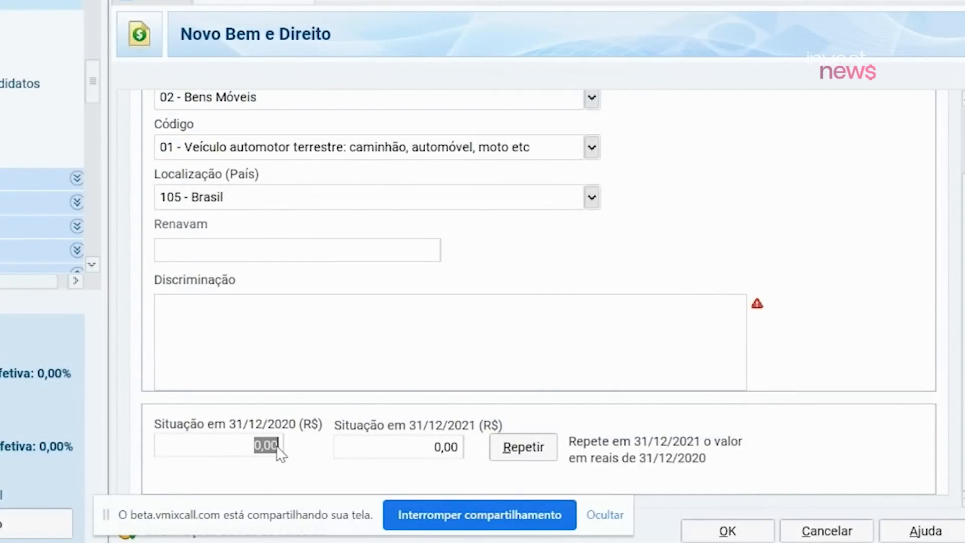
click(430, 456)
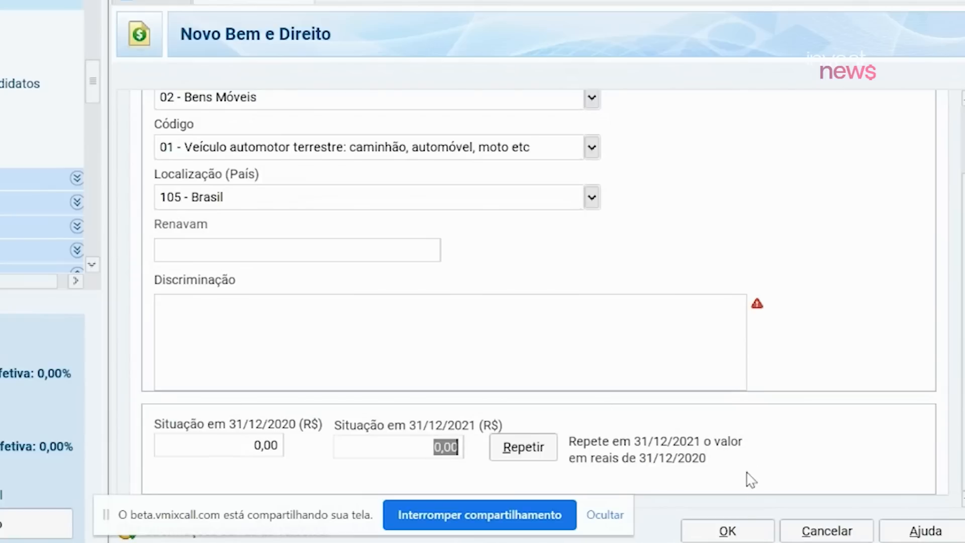
click(727, 531)
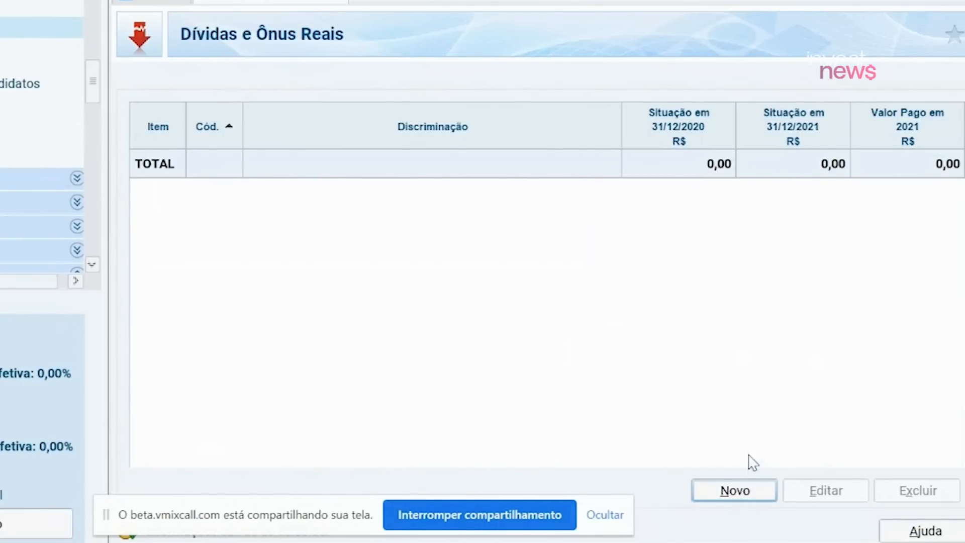
Create a Dívida e Ônus Reais with code 12 - Sociedades de crédito, financiamento e investimento, leaving Discriminação and the amounts unfilled
click(737, 490)
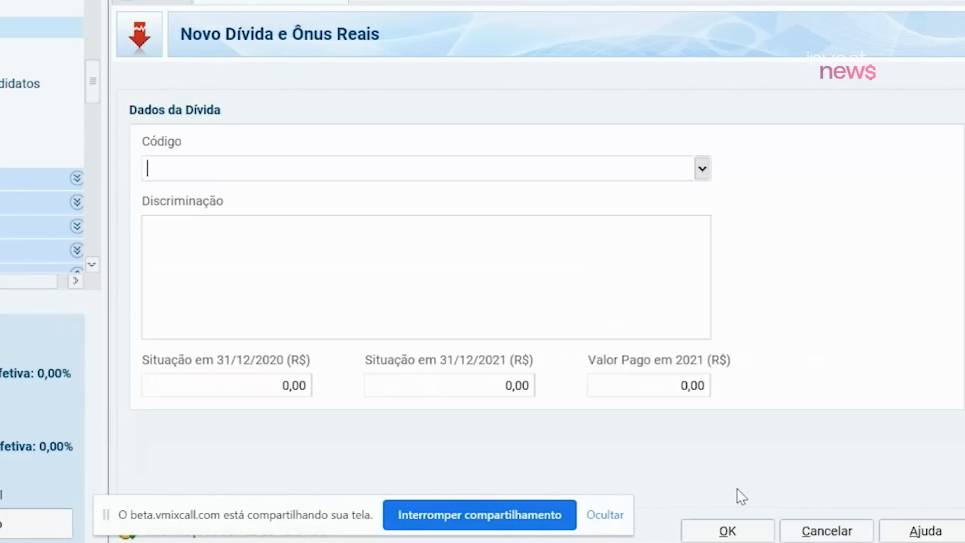
click(702, 170)
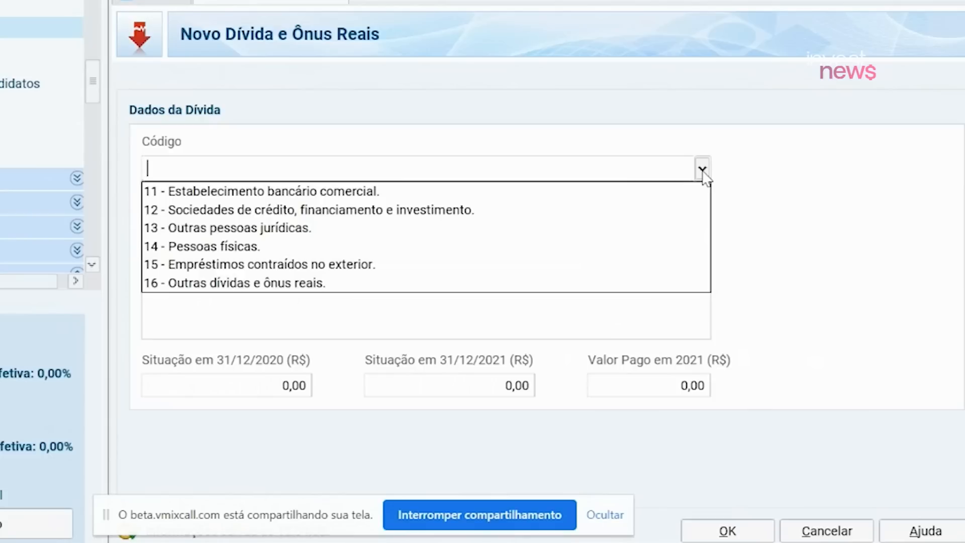
click(697, 212)
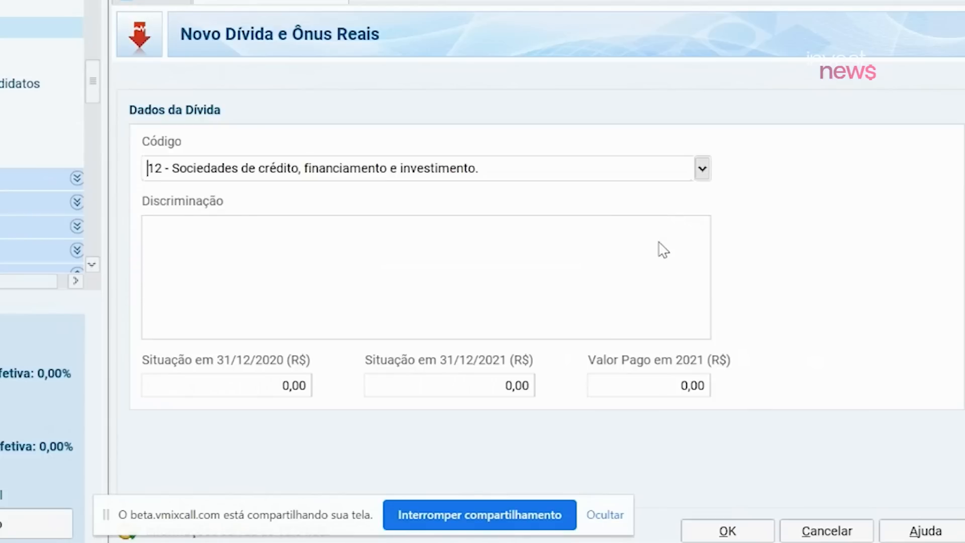
click(608, 255)
click(724, 529)
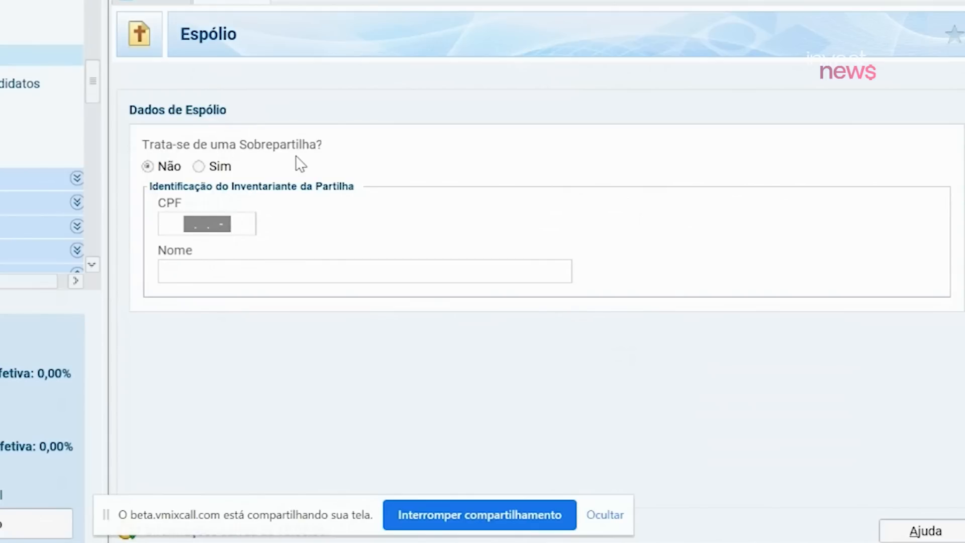
Try Sim for the Sobrepartilha question in the Espólio form and set it back to Não
click(200, 167)
click(147, 167)
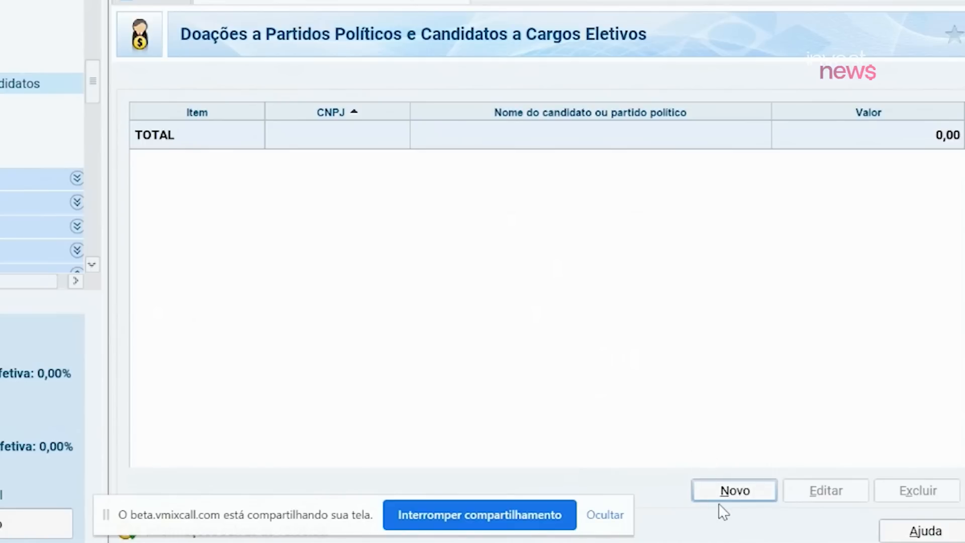
Create a donation to political parties and candidates, leaving the CNPJ, candidate or party name and Valor unfilled
click(734, 490)
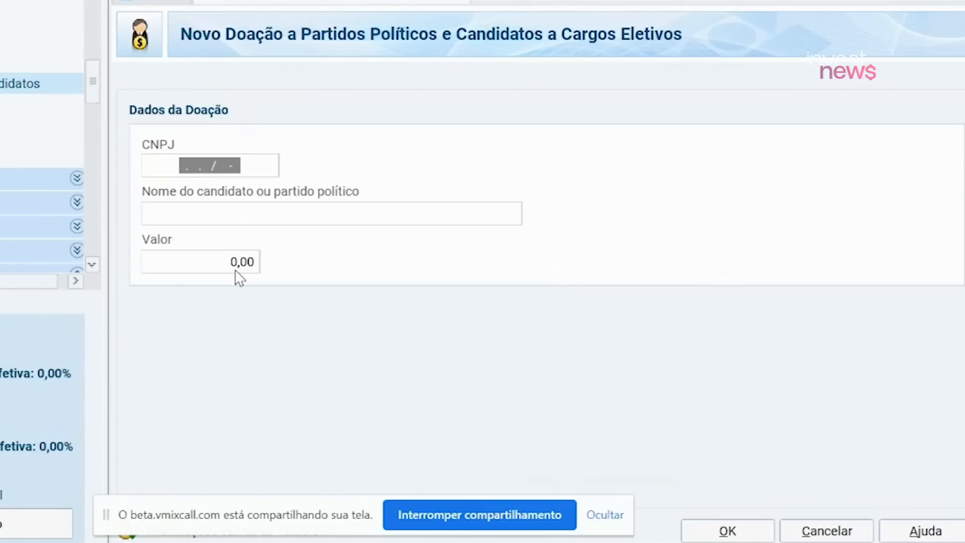
click(250, 265)
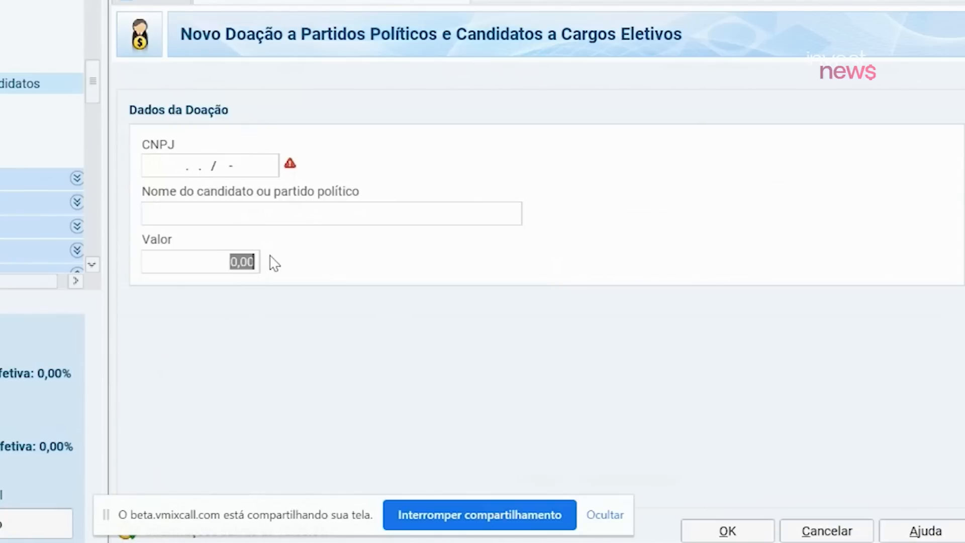
click(726, 531)
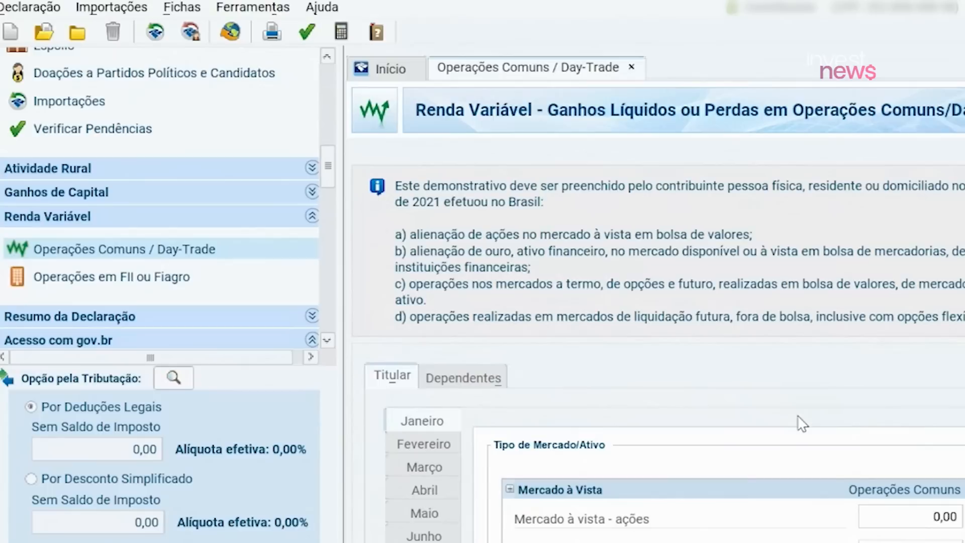
Examine the Titular's Janeiro entries for Operações Comuns and Day-Trade in the Renda Variável form
scroll(798, 416, down, 3)
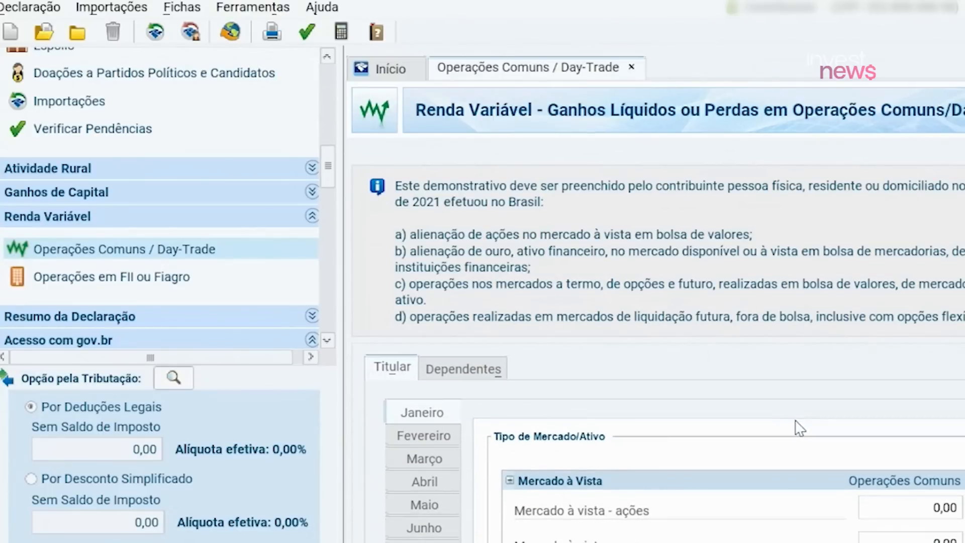
scroll(784, 443, down, 5)
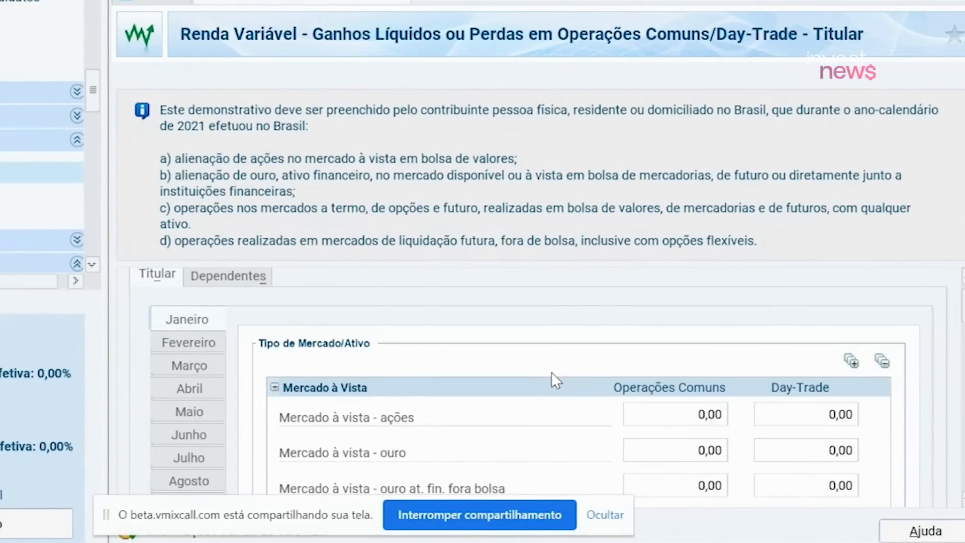
scroll(551, 372, down, 1)
scroll(551, 377, down, 1)
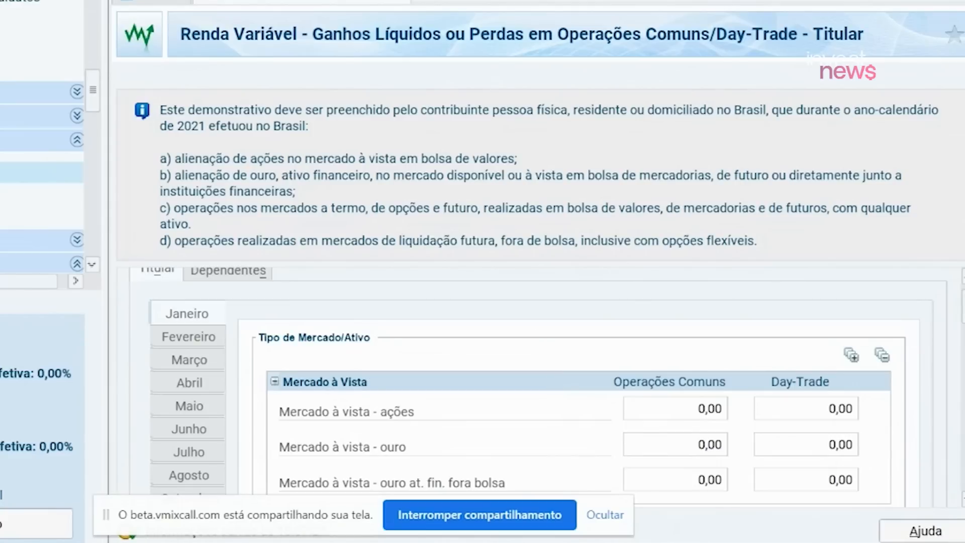
scroll(784, 283, down, 5)
scroll(783, 283, up, 5)
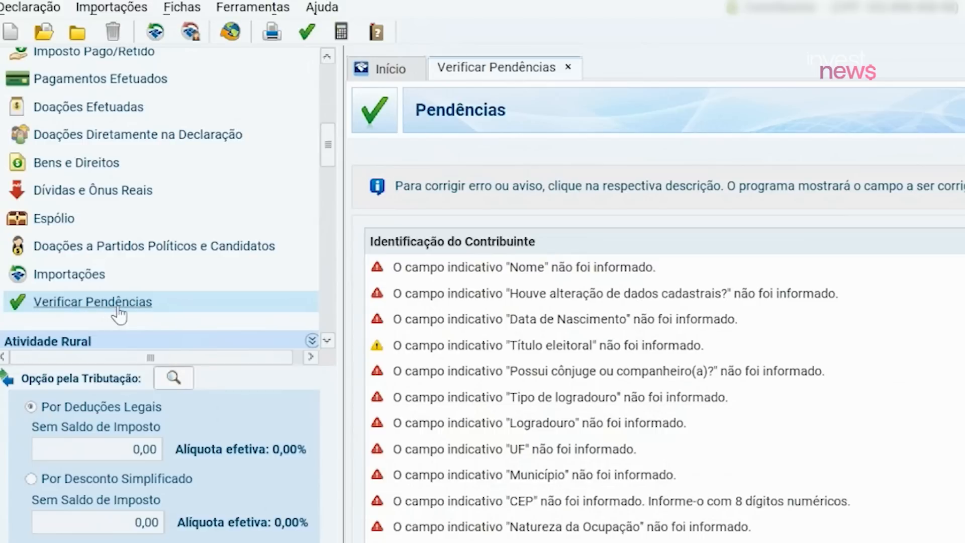
Review the declaration's Pendências list from Identificação do Contribuinte down to Dívidas e Ônus Reais
scroll(504, 351, down, 1)
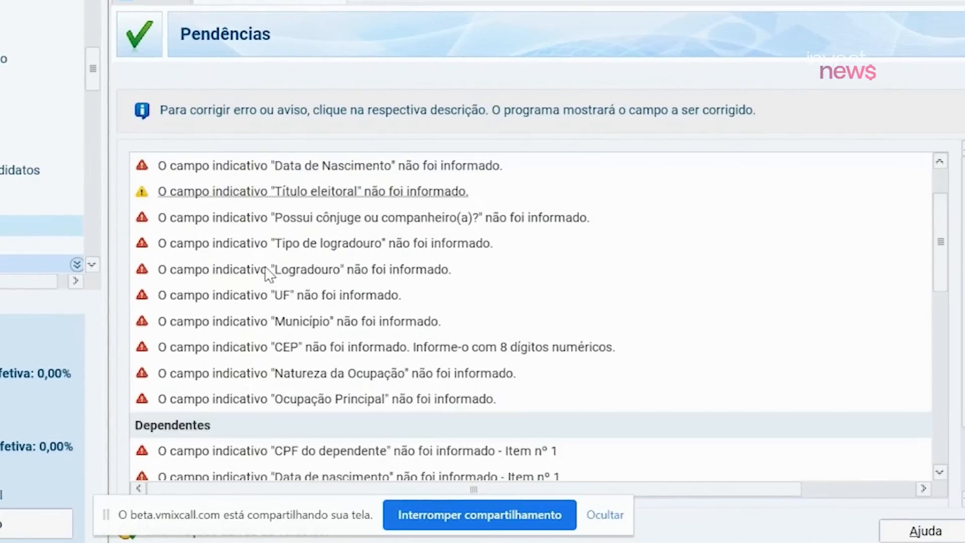
scroll(269, 274, down, 5)
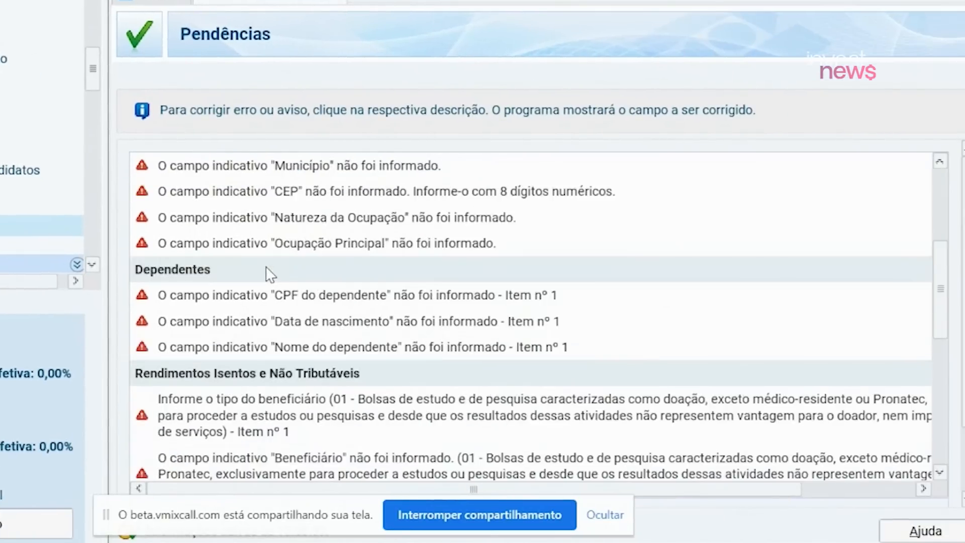
scroll(269, 274, down, 4)
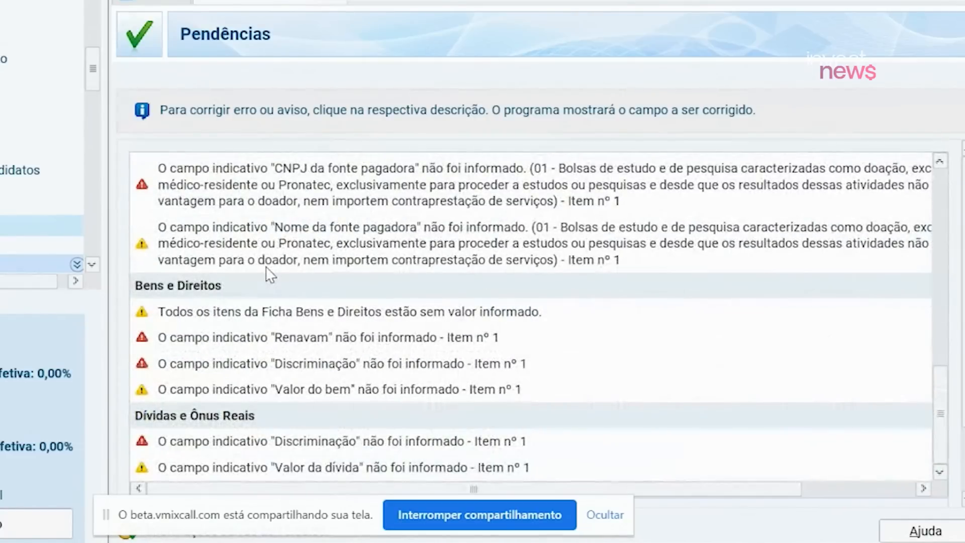
scroll(269, 273, up, 6)
scroll(269, 274, up, 3)
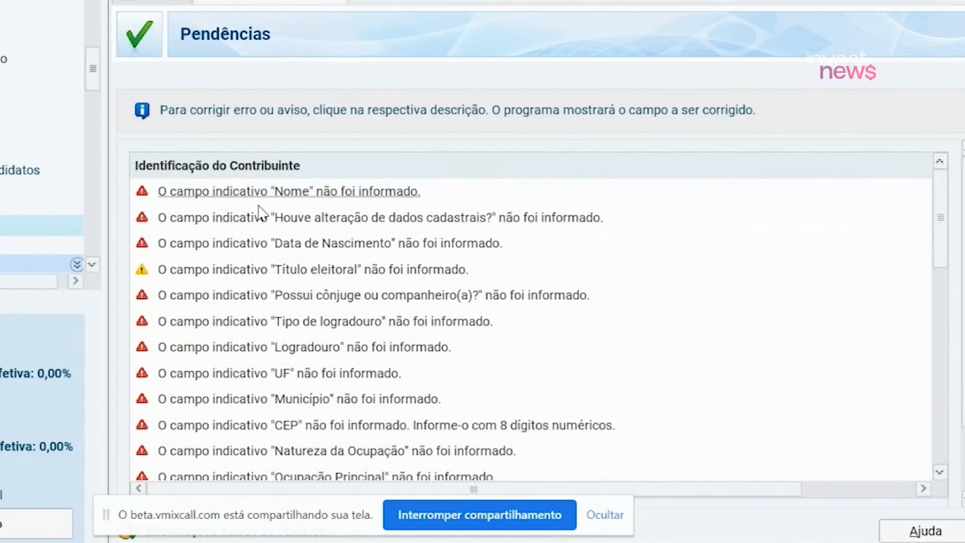
scroll(257, 330, down, 1)
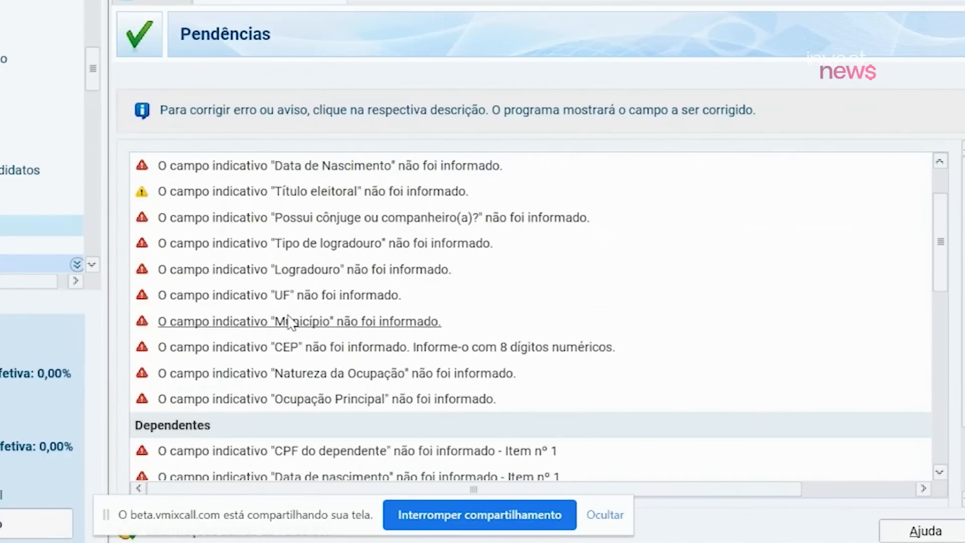
scroll(291, 321, up, 1)
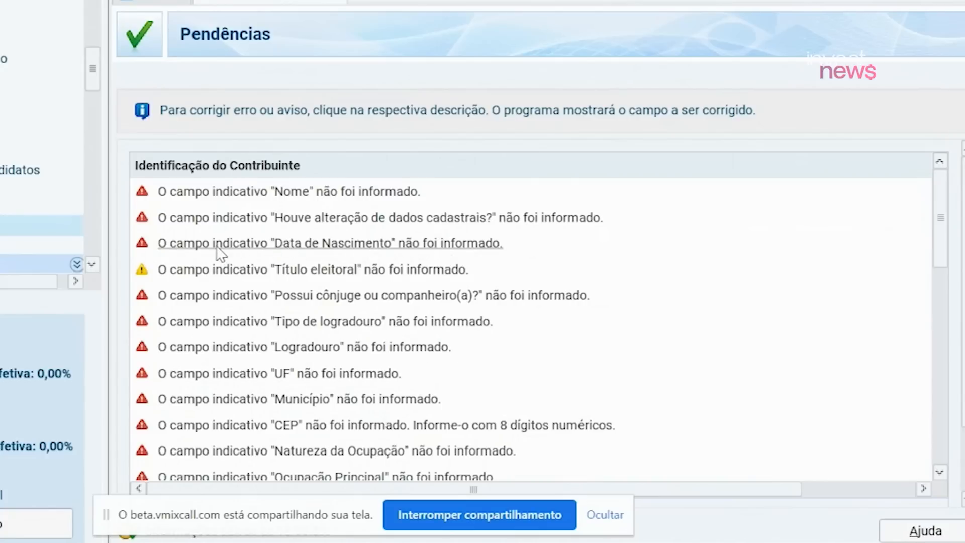
Open the Data de Nascimento pending item and examine the corresponding fields in the Identificação do Contribuinte form
click(332, 244)
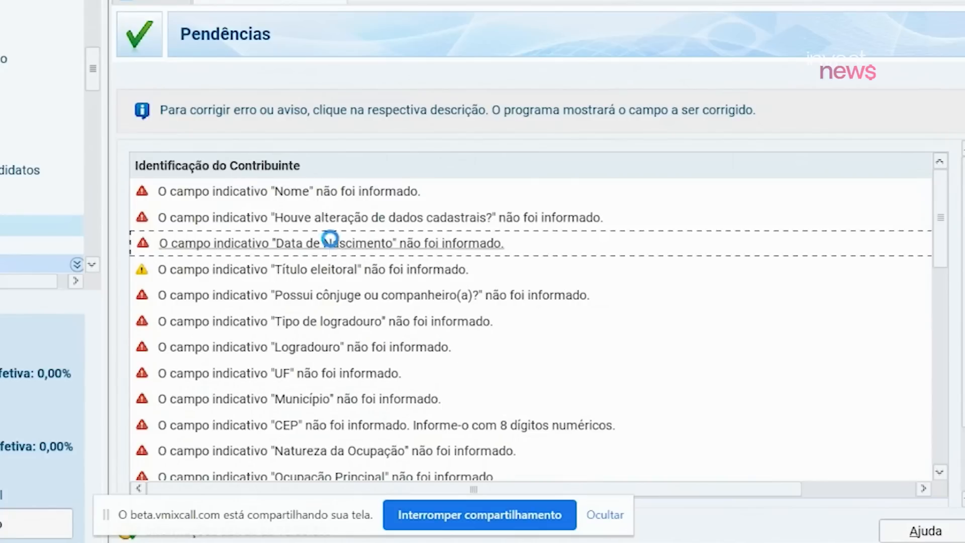
scroll(336, 284, up, 2)
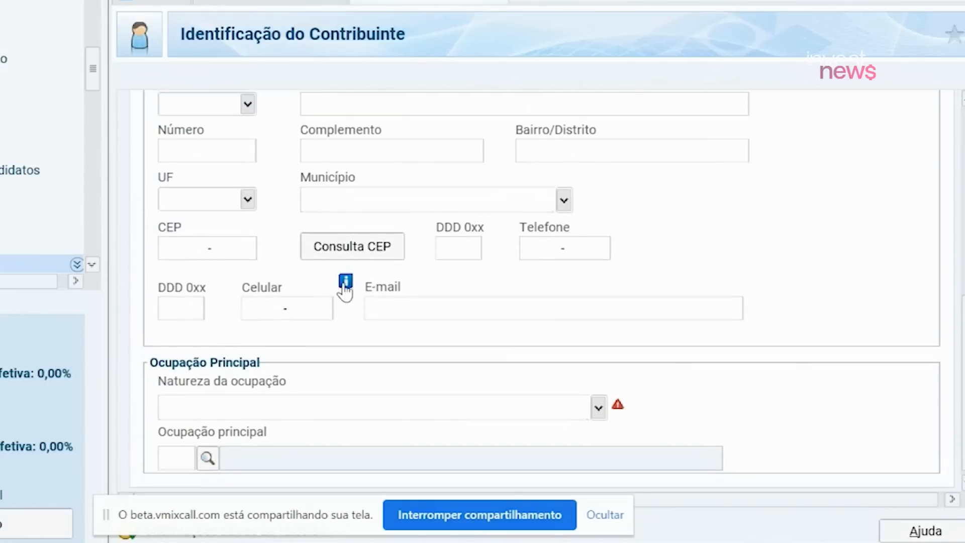
scroll(351, 288, up, 3)
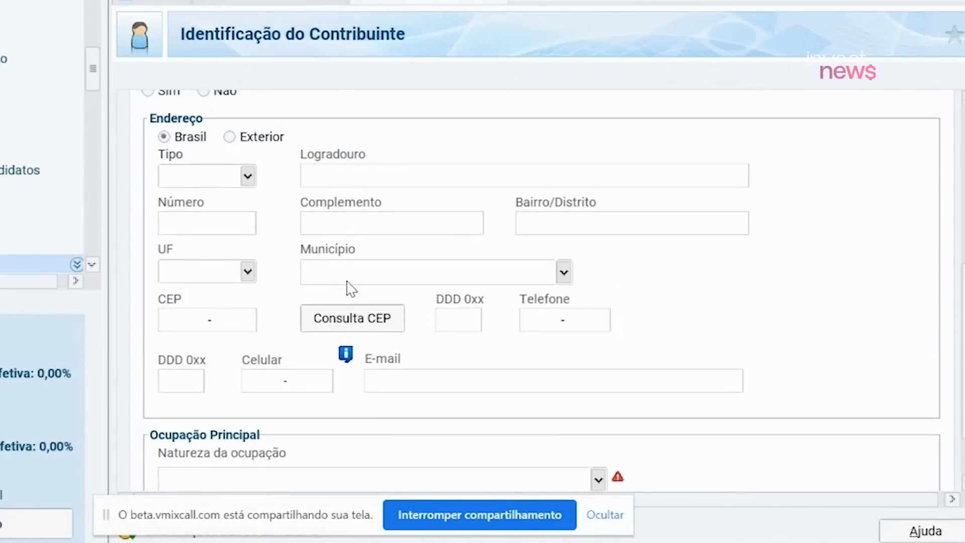
scroll(353, 284, up, 3)
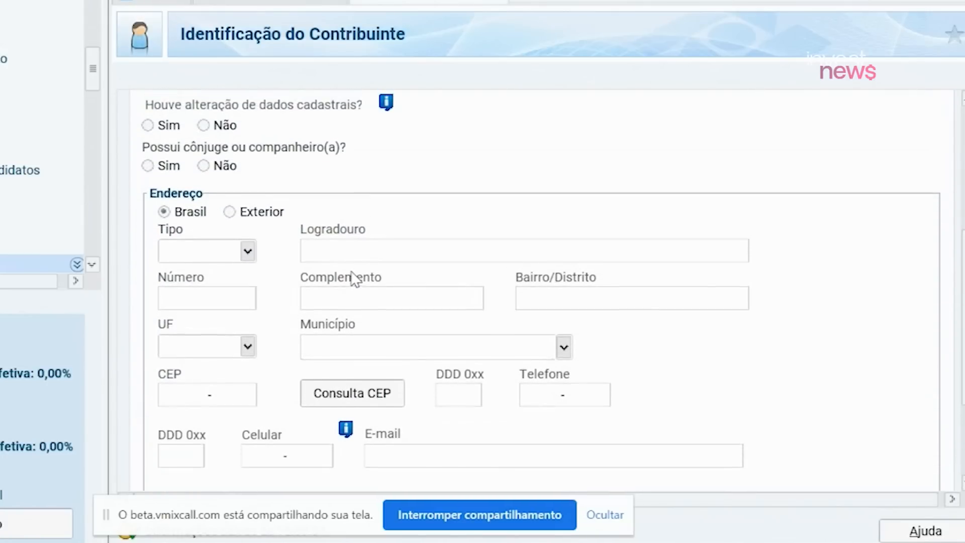
scroll(356, 279, up, 3)
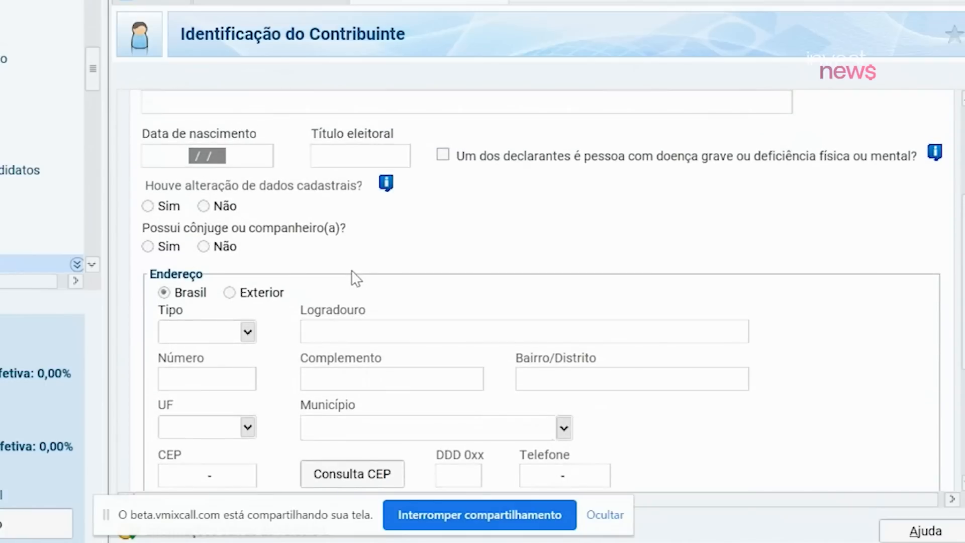
scroll(356, 279, up, 1)
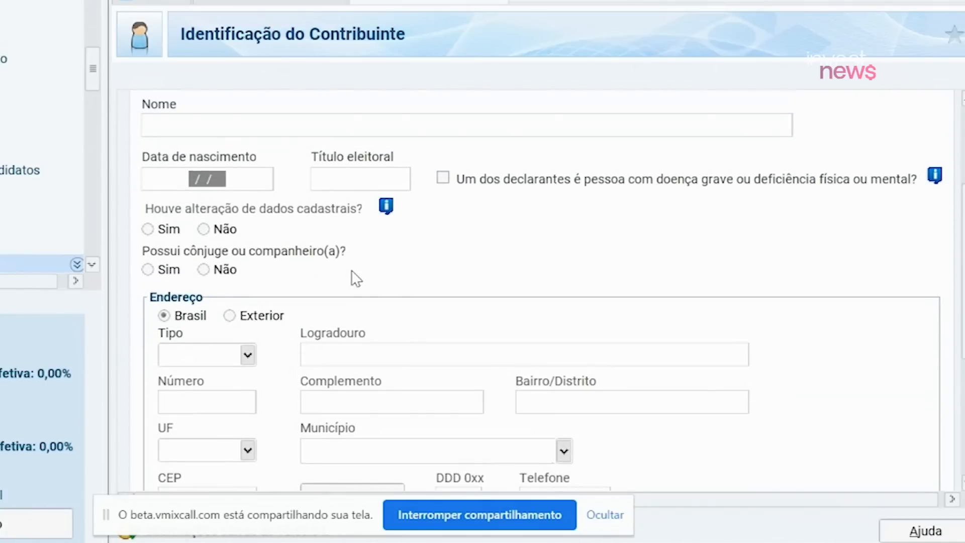
scroll(357, 288, down, 1)
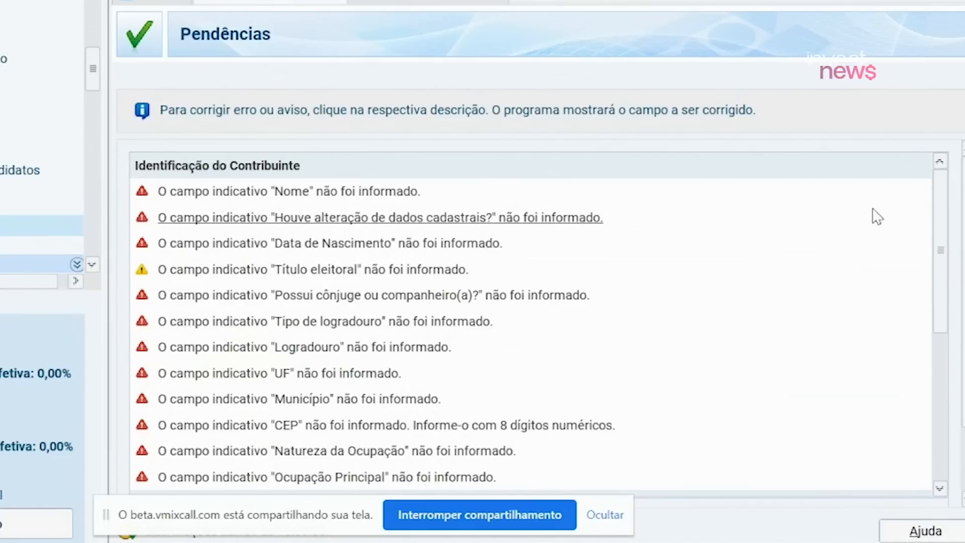
Look through the remaining pending items, try Por Deduções Legais, and set the Opção pela Tributação to Por Desconto Simplificado
drag(938, 198, 897, 324)
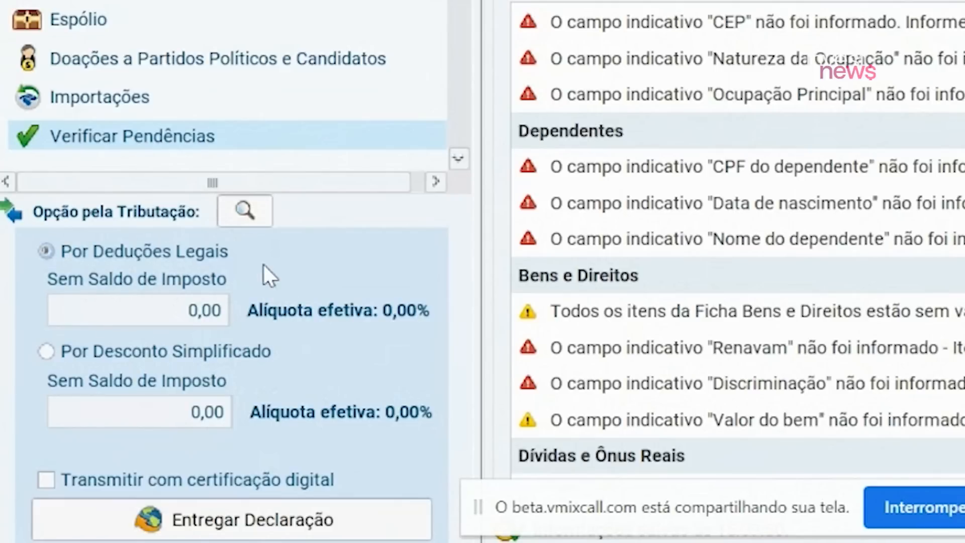
click(43, 248)
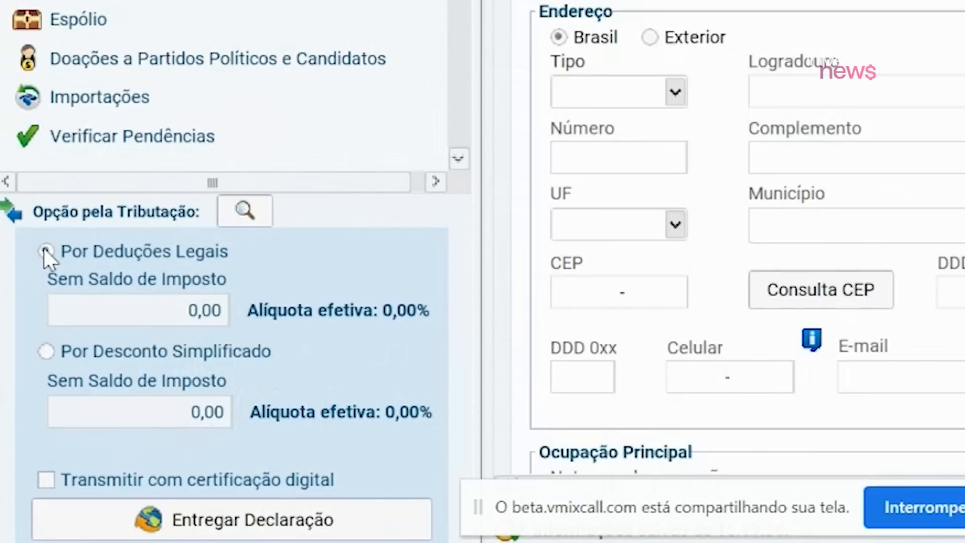
click(45, 350)
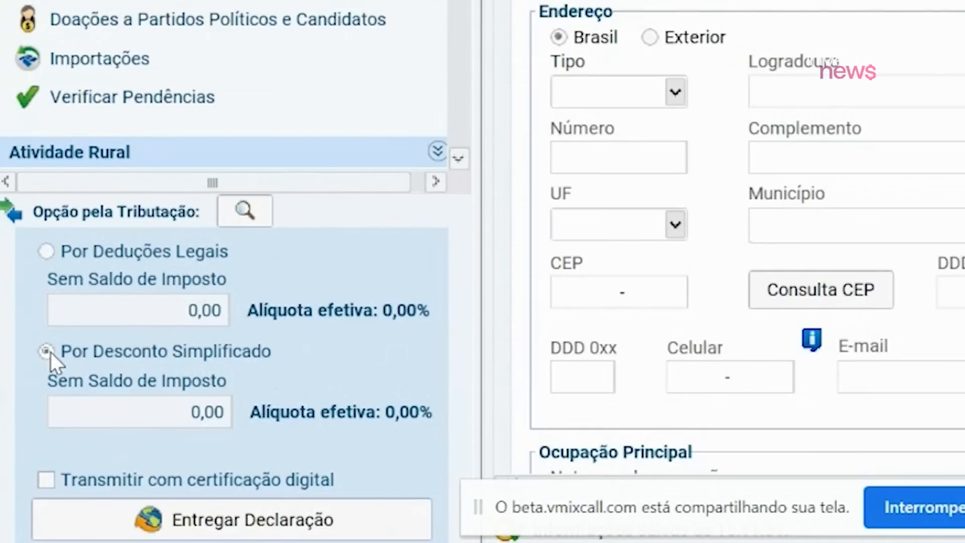